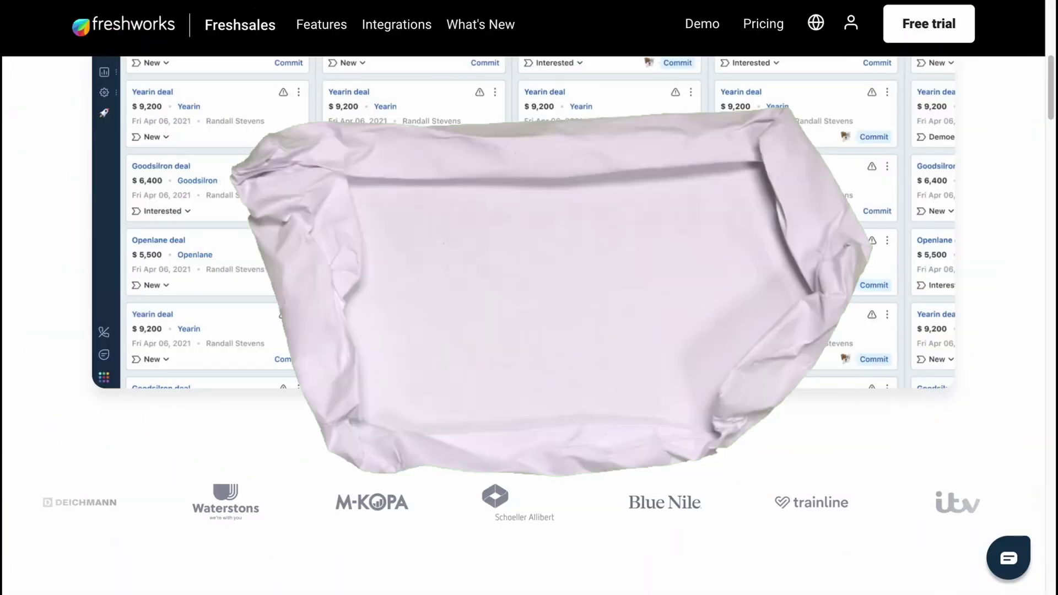
# - Scroll the Freshsales product page back up to the hero section with Start free trial
pyautogui.scroll(-5, 392, 210)
pyautogui.scroll(1, 394, 207)
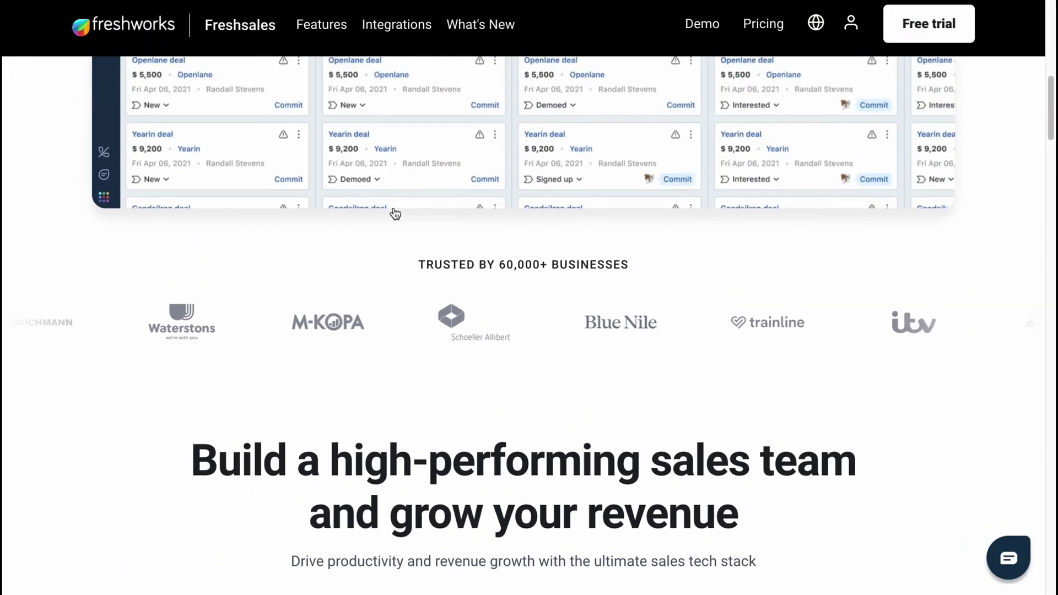
pyautogui.scroll(6, 393, 208)
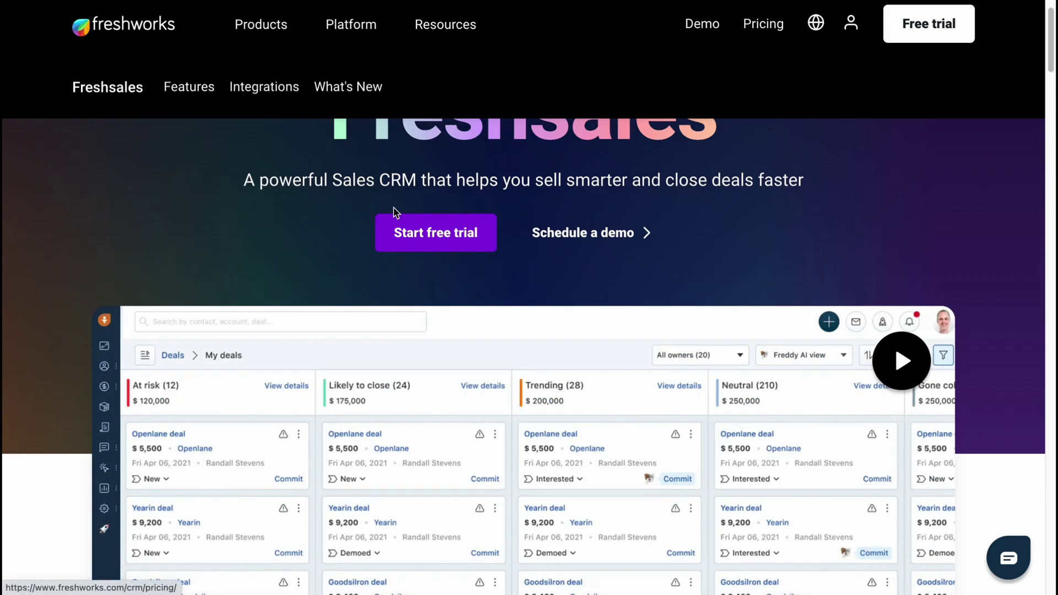
pyautogui.scroll(2, 393, 207)
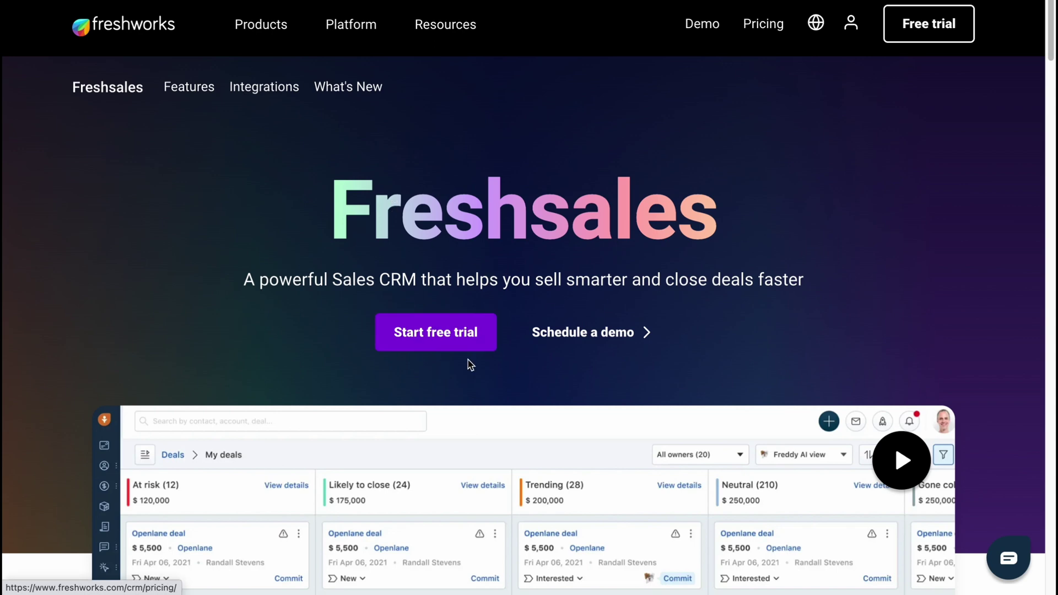
# - Start the free Freshsales trial, dismiss the contact import prompt, and open the Sales Dashboard
pyautogui.click(430, 337)
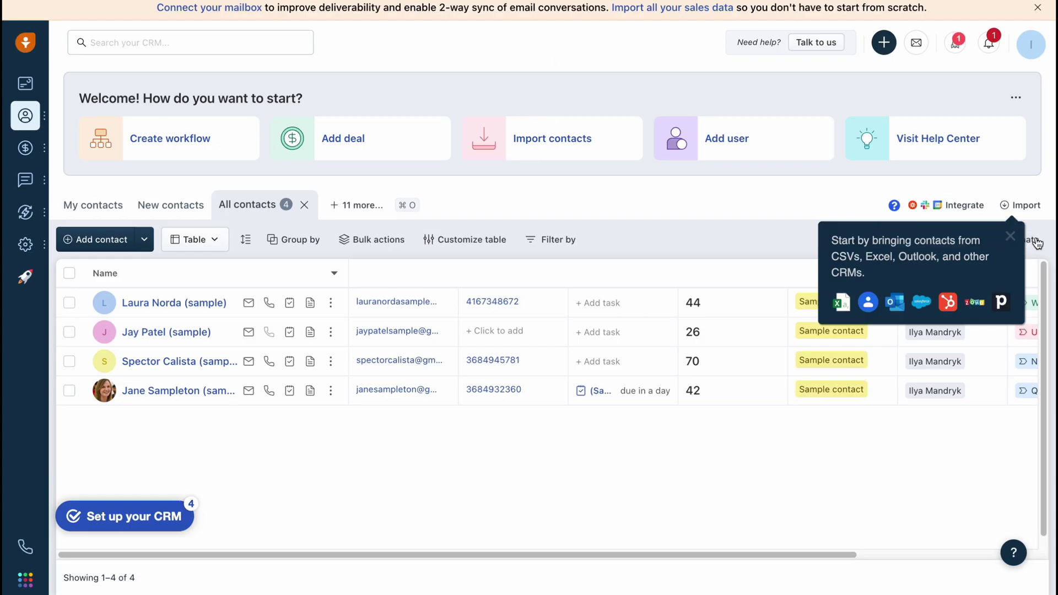
pyautogui.click(1011, 238)
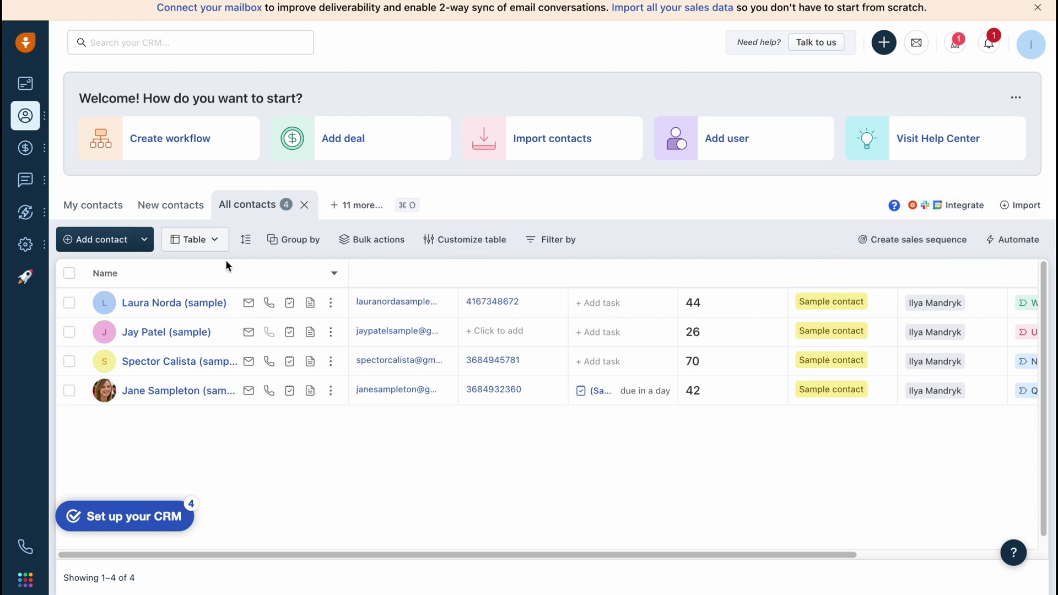
pyautogui.click(26, 86)
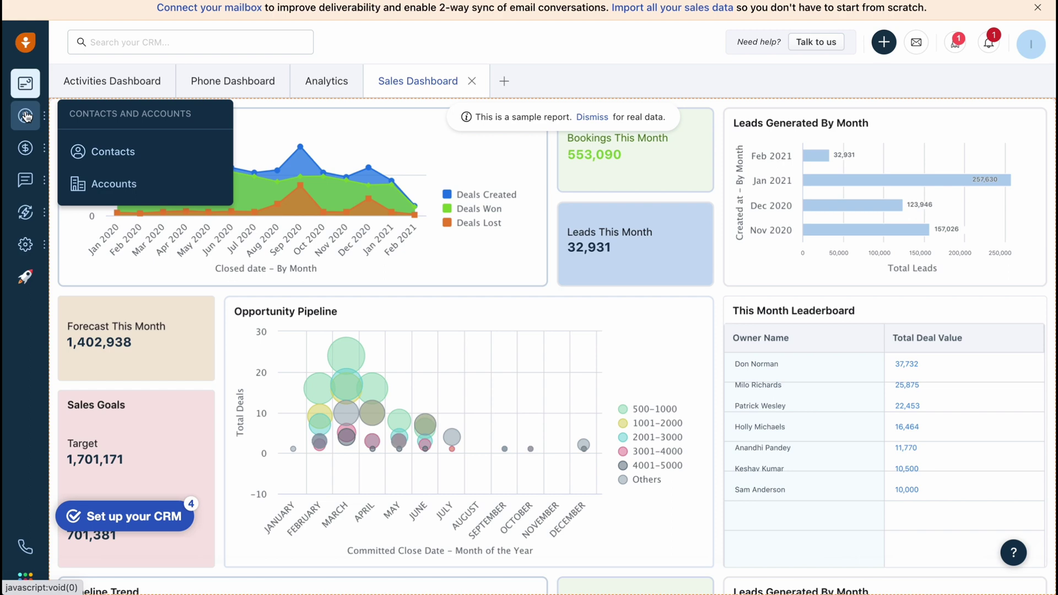
pyautogui.moveTo(25, 116)
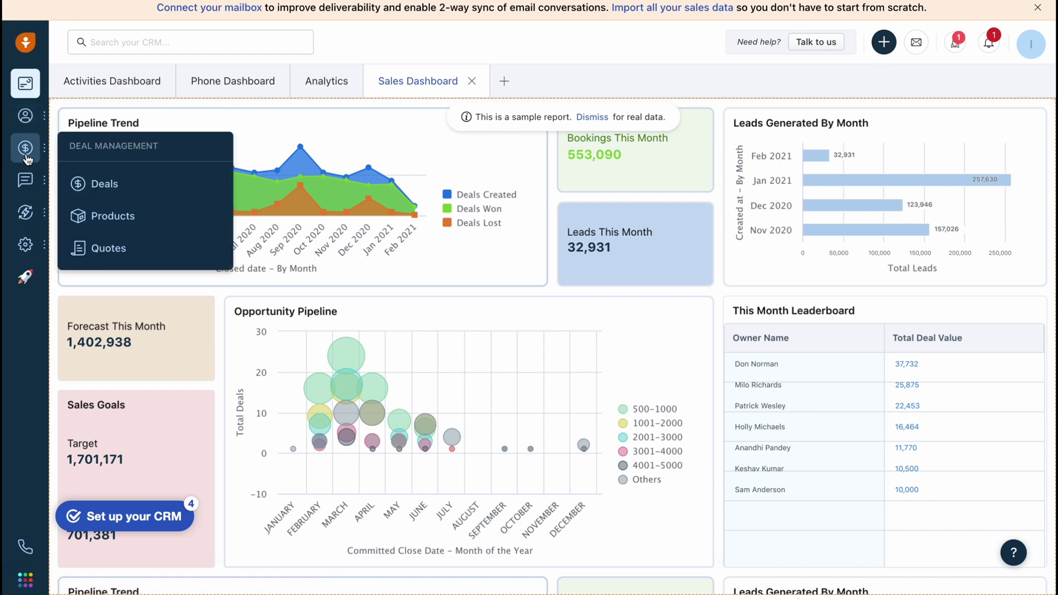
pyautogui.moveTo(28, 183)
pyautogui.moveTo(30, 212)
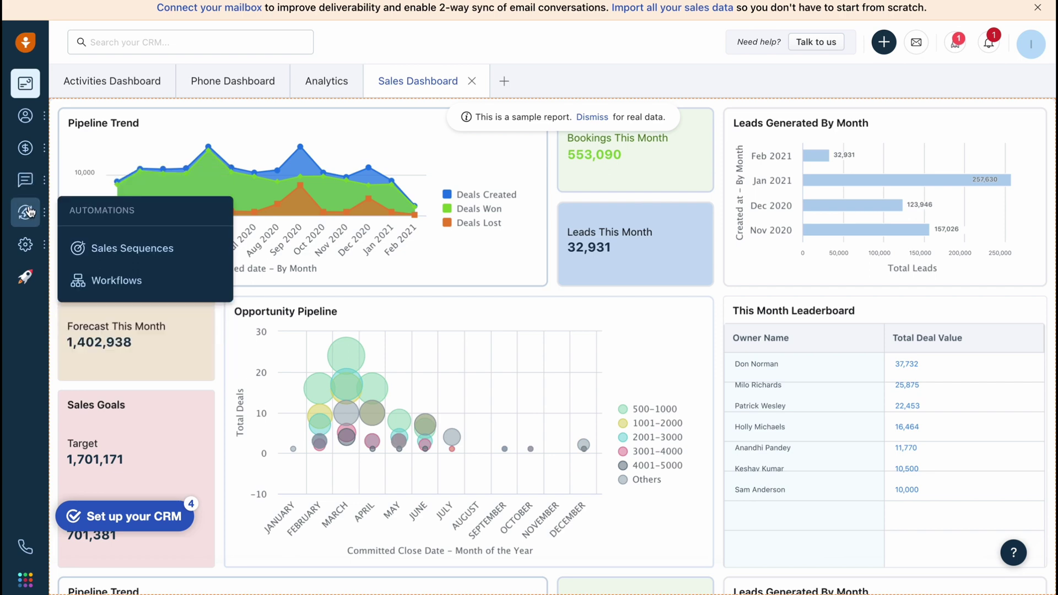
pyautogui.moveTo(25, 240)
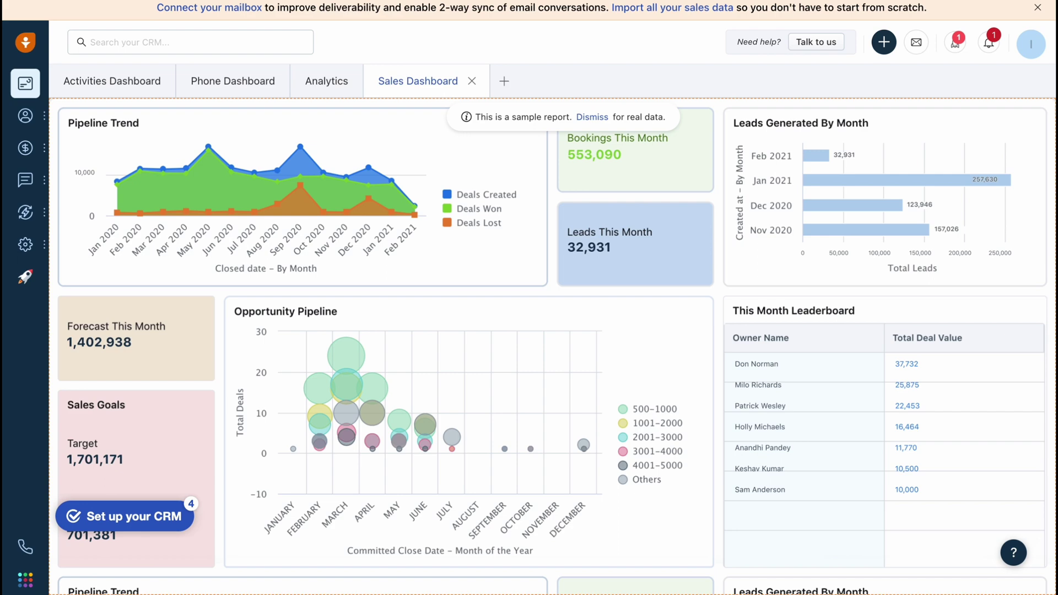
pyautogui.click(1028, 48)
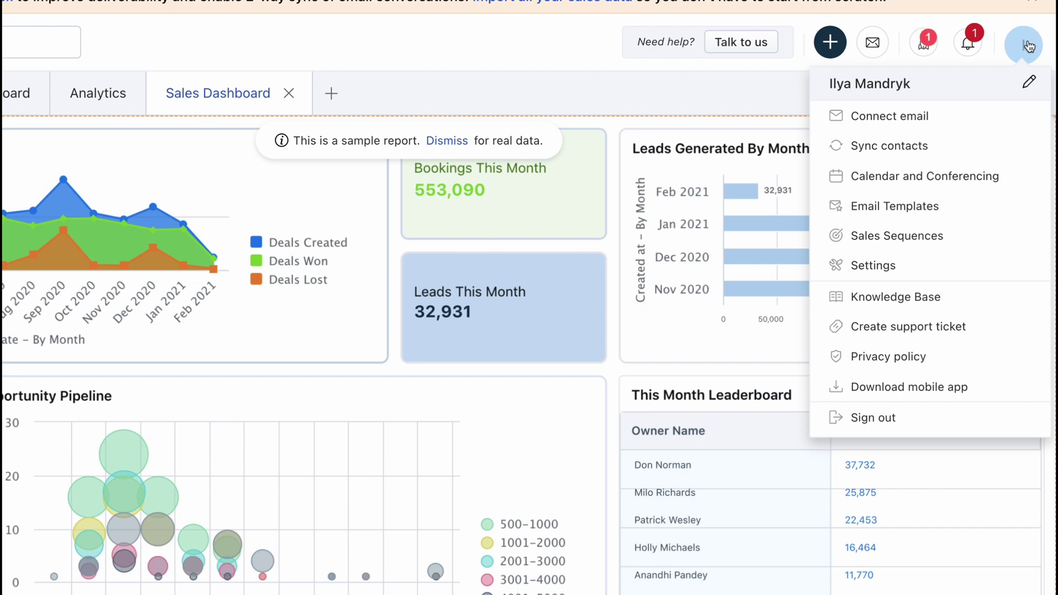
pyautogui.click(553, 82)
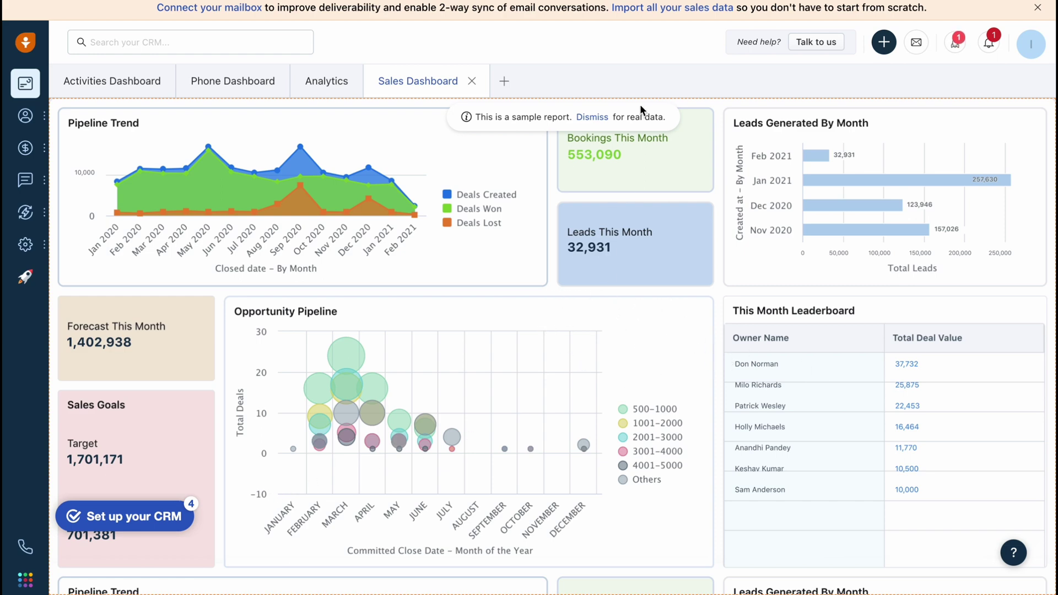
# - Dismiss the sample report so the dashboard shows the account's own data
pyautogui.click(603, 126)
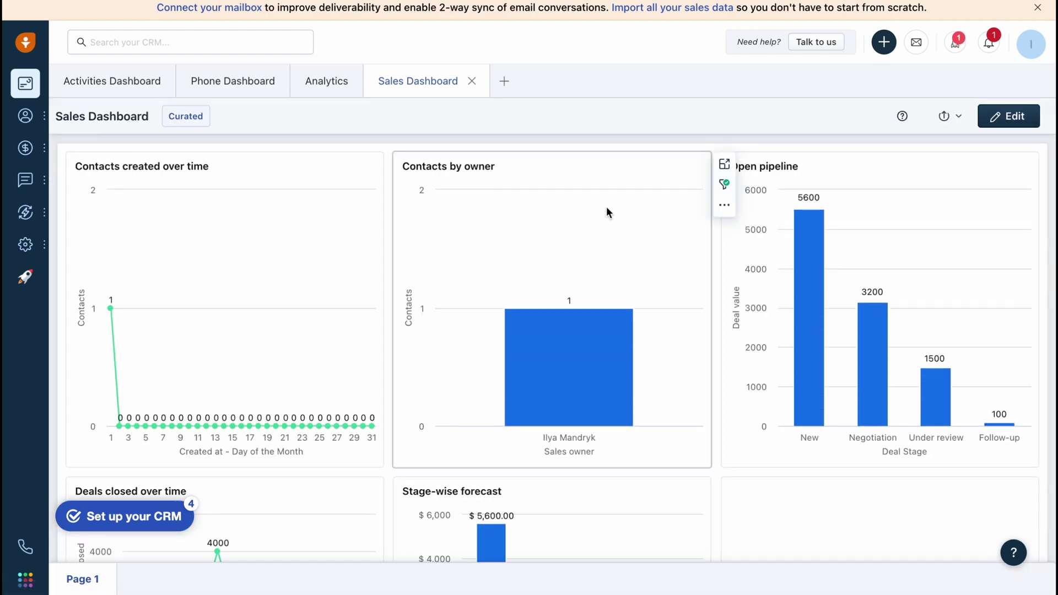
pyautogui.scroll(-1, 490, 333)
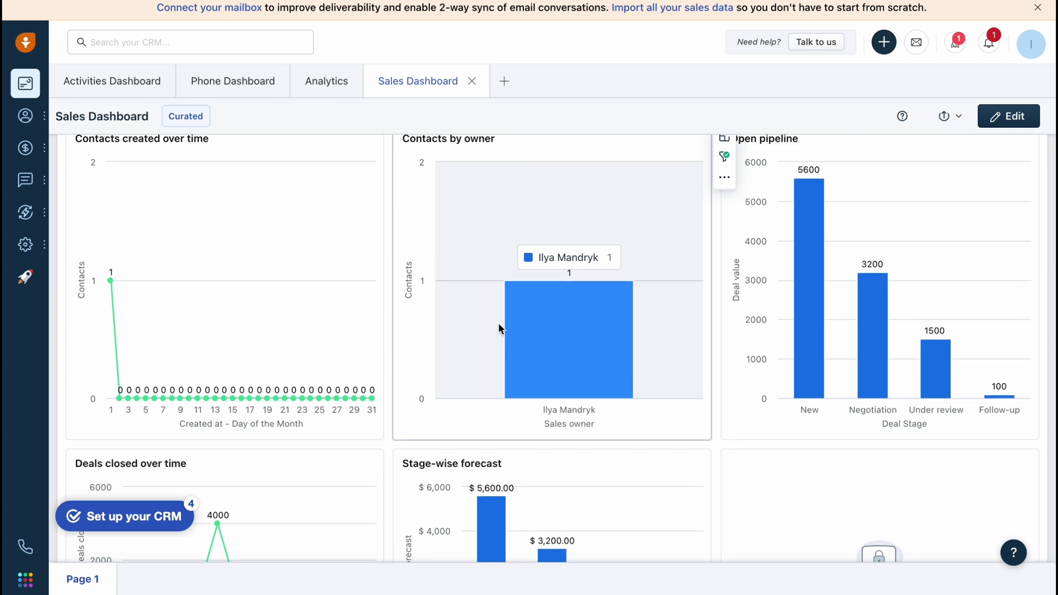
pyautogui.scroll(1, 498, 322)
# - Browse the Analytics, Phone and Activities dashboards, closing the notification request and Analytics intro
pyautogui.click(322, 87)
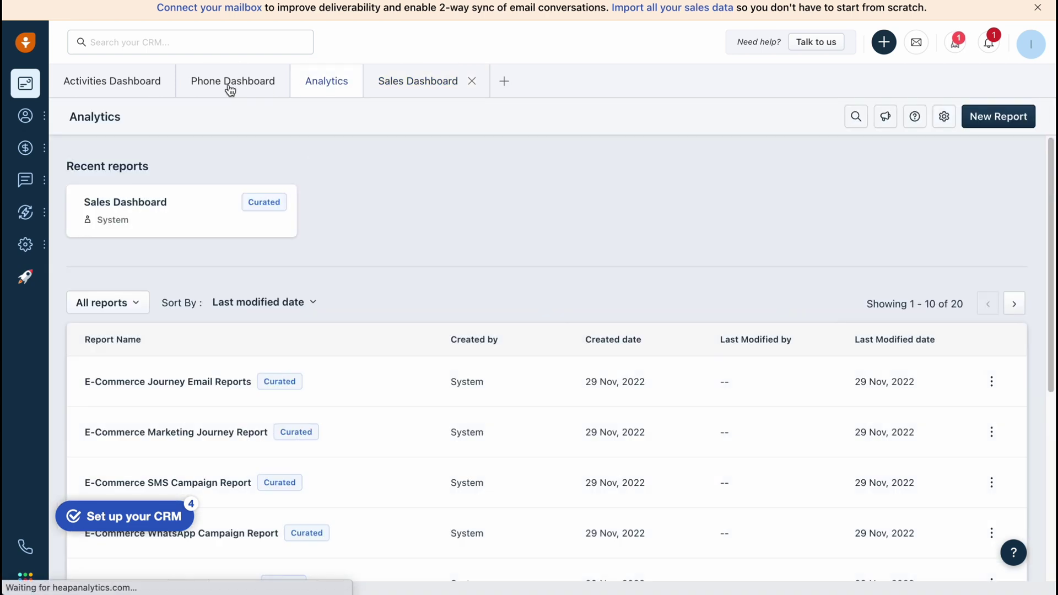
pyautogui.click(229, 85)
pyautogui.click(119, 88)
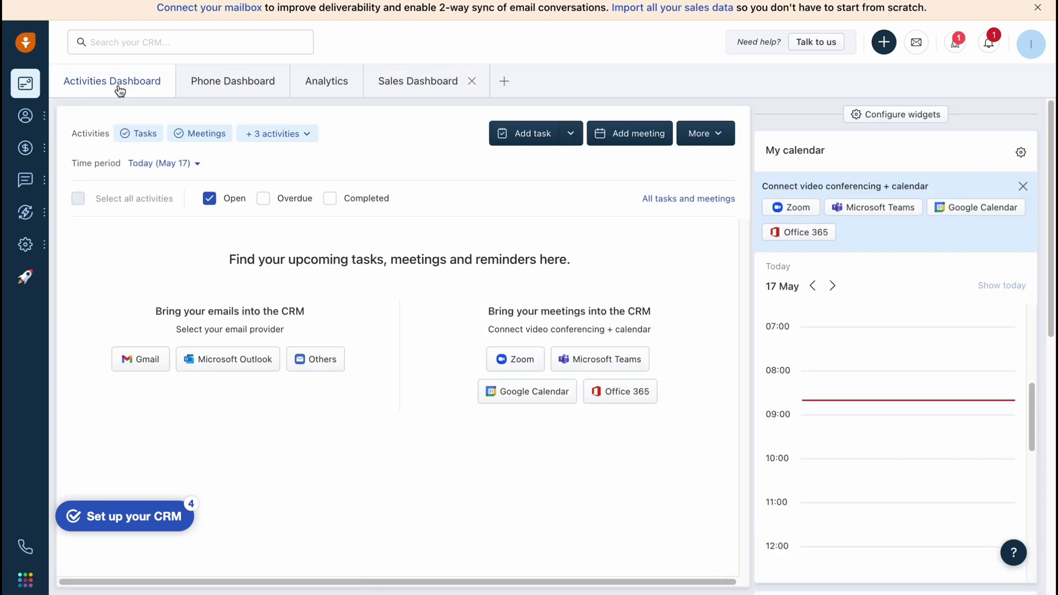
pyautogui.click(224, 89)
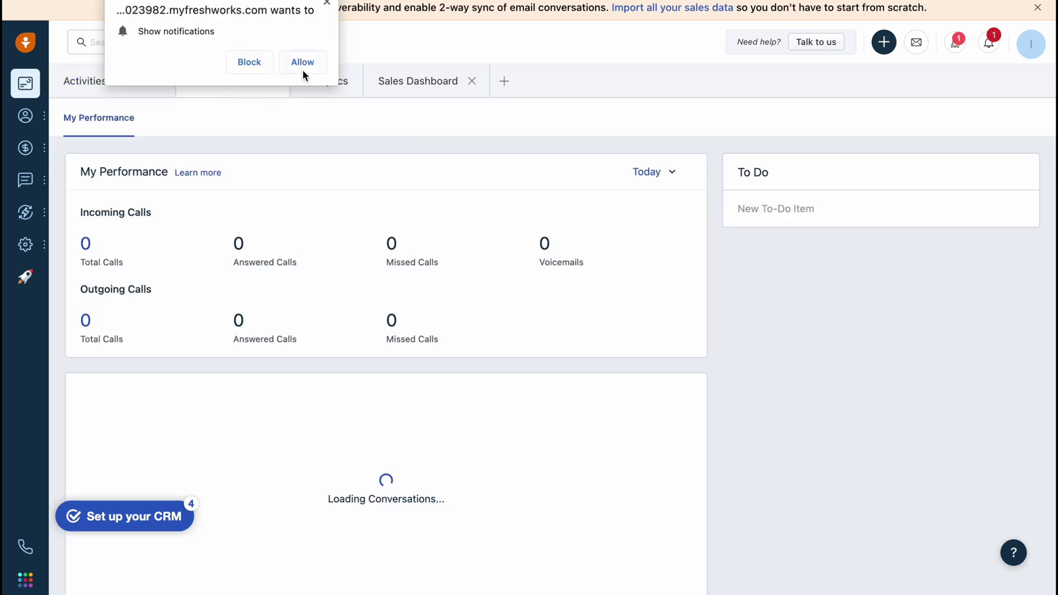
pyautogui.click(328, 5)
pyautogui.click(321, 85)
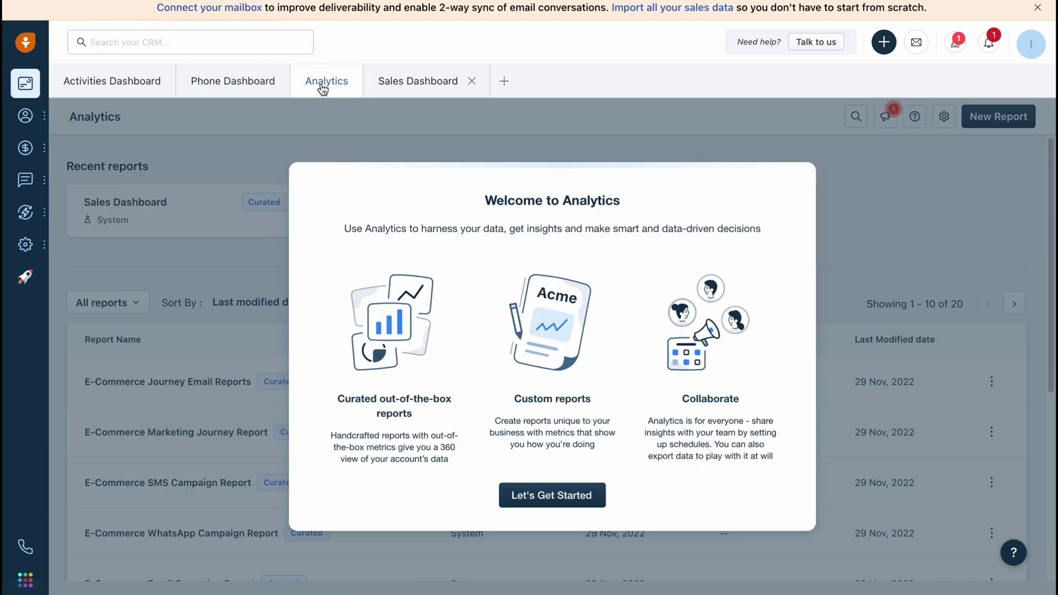
pyautogui.click(540, 495)
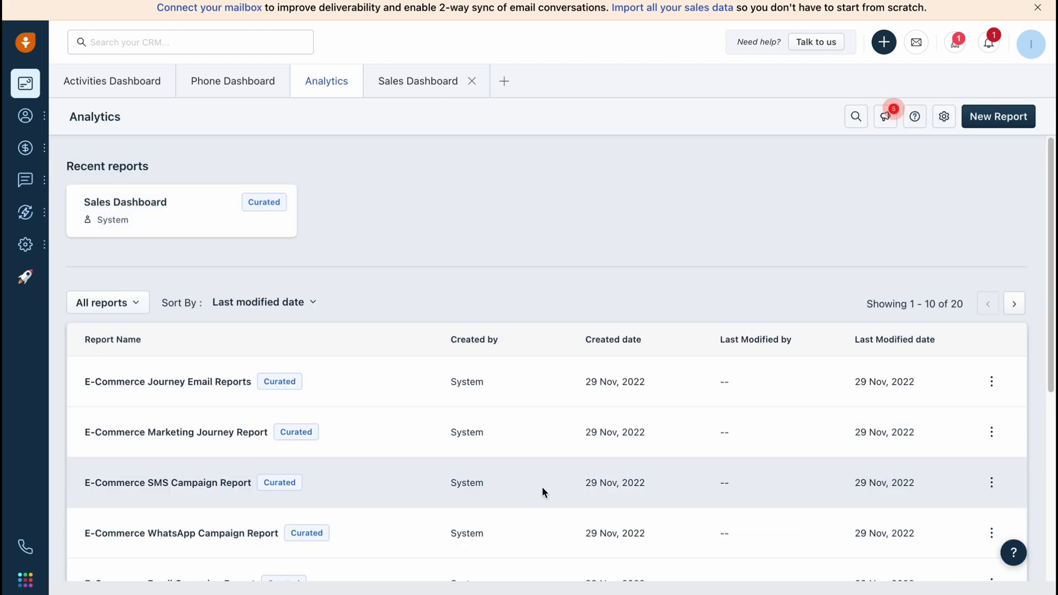
# - Return to the Sales Dashboard, close the webinar invitation, and review its charts
pyautogui.click(408, 85)
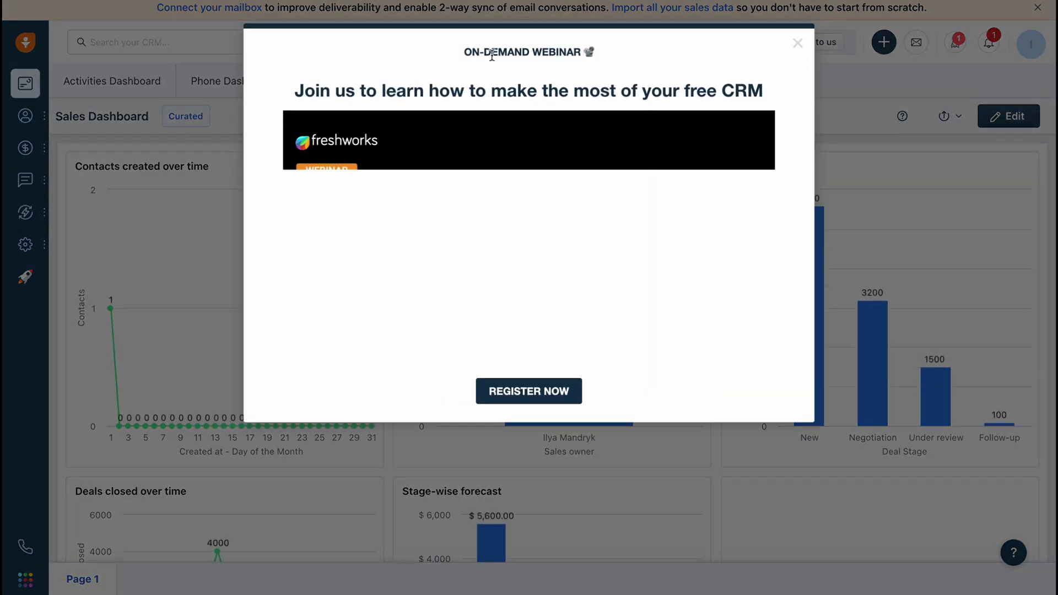
pyautogui.click(798, 43)
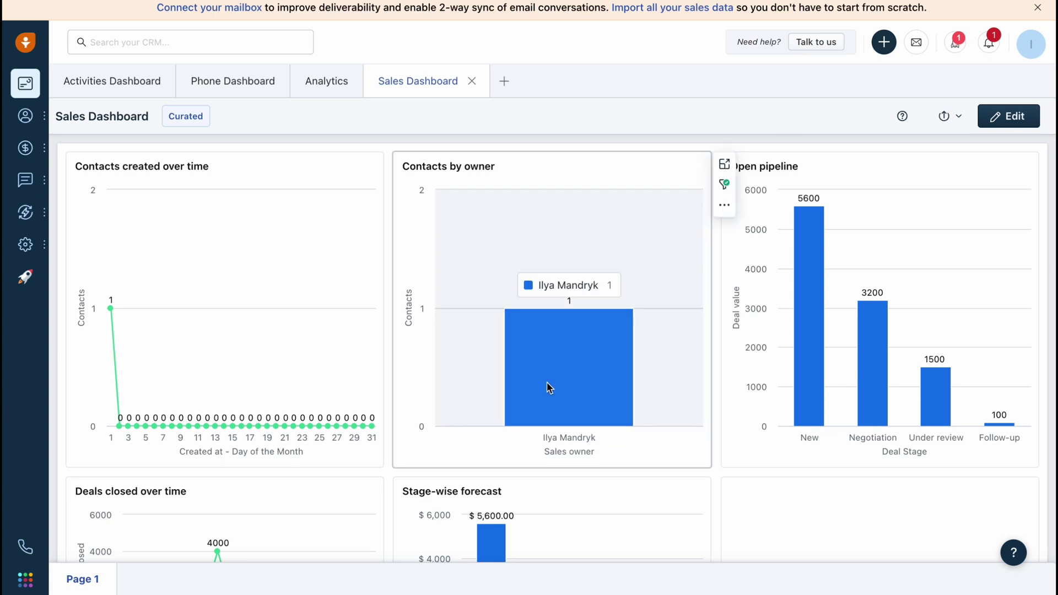
pyautogui.scroll(-1, 443, 346)
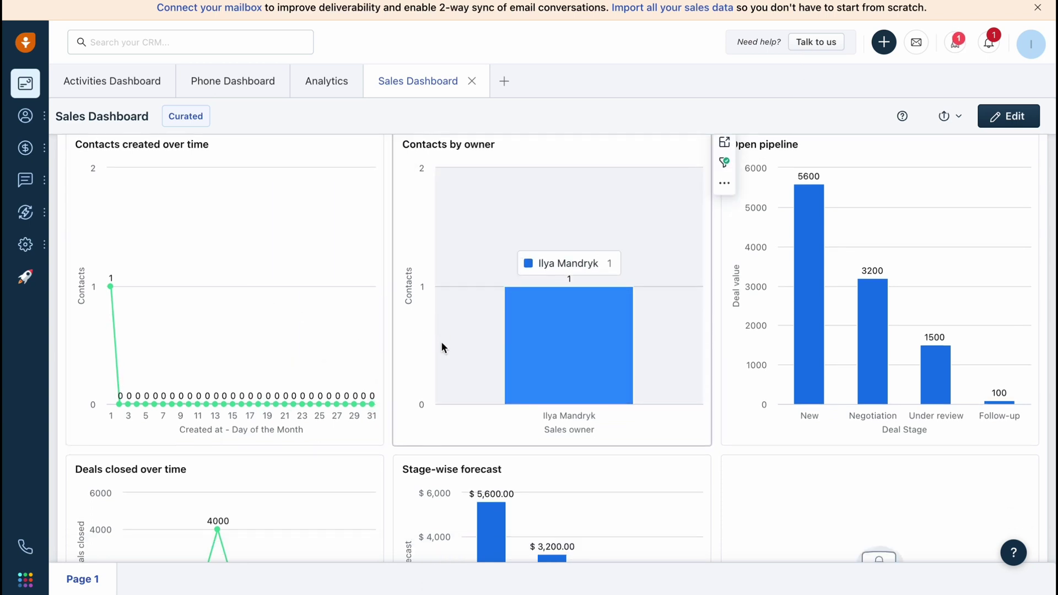
pyautogui.scroll(-3, 441, 348)
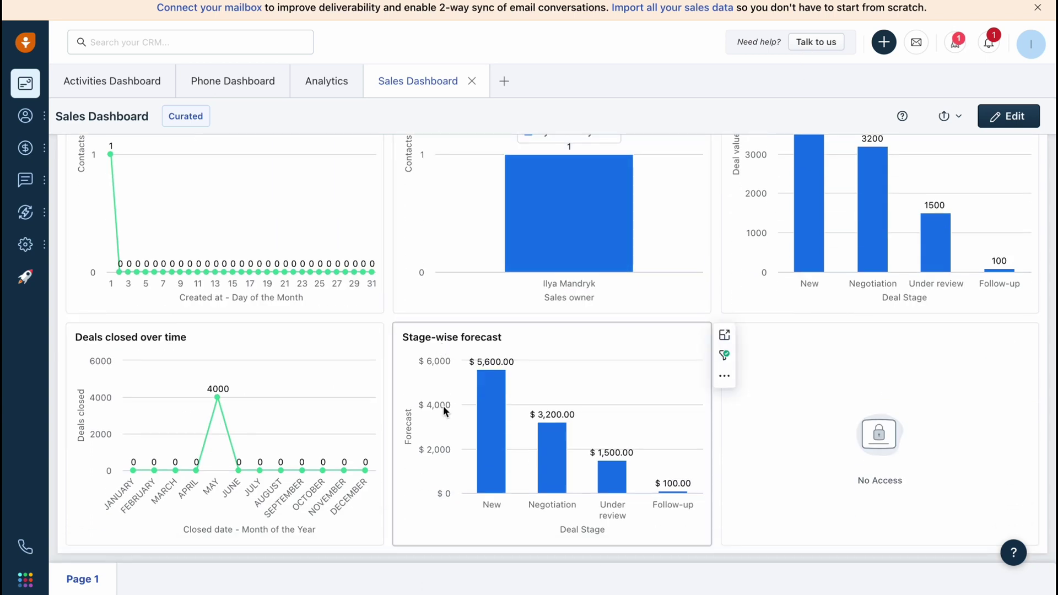
pyautogui.scroll(1, 445, 408)
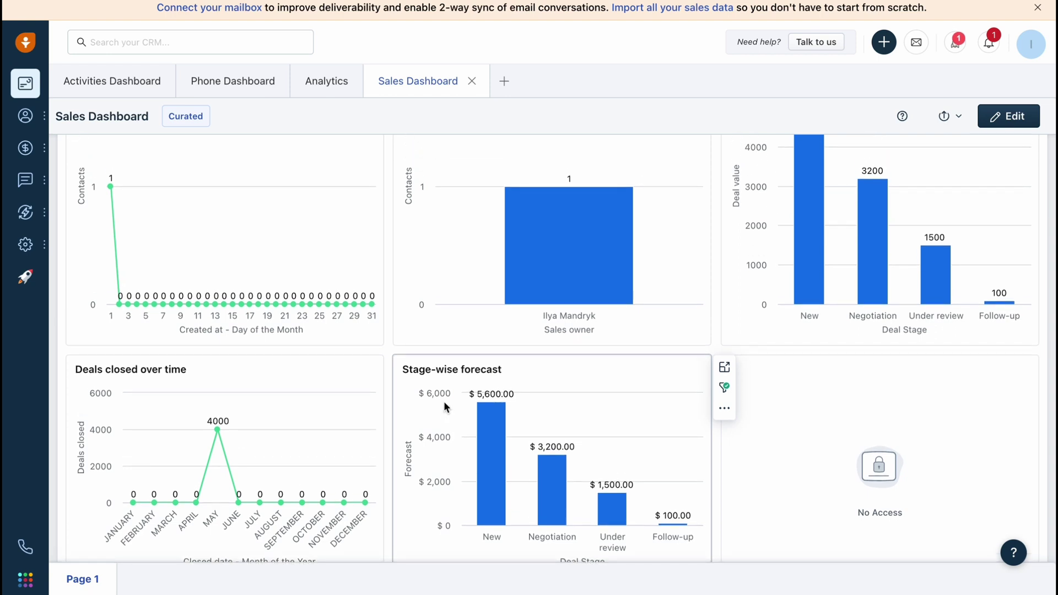
pyautogui.scroll(1, 446, 406)
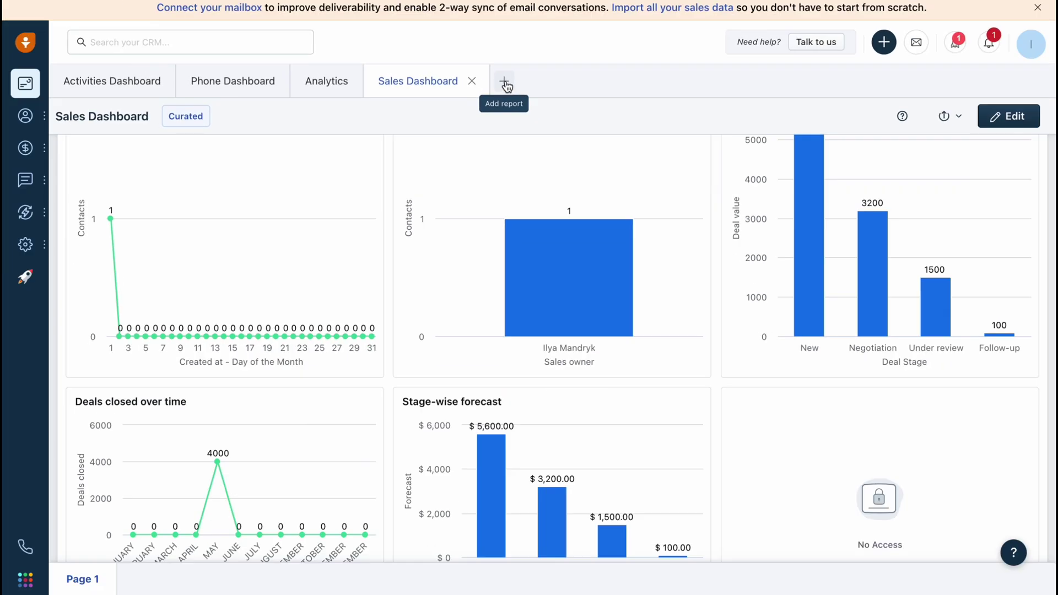
# - Add the Email Campaign Report from the Select a report list as a new tab
pyautogui.click(505, 84)
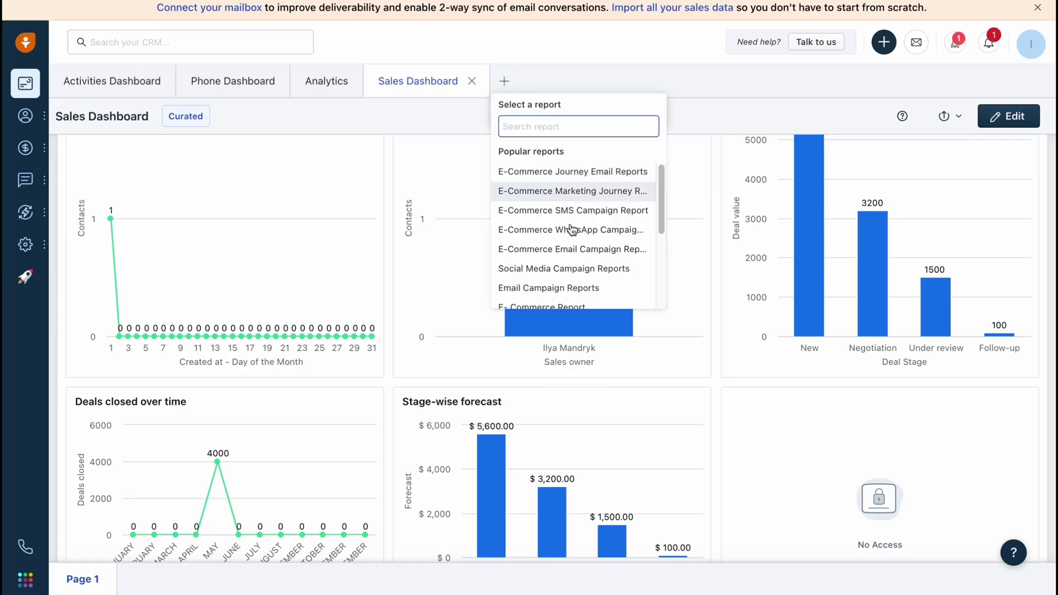
pyautogui.scroll(-3, 556, 227)
pyautogui.scroll(3, 558, 249)
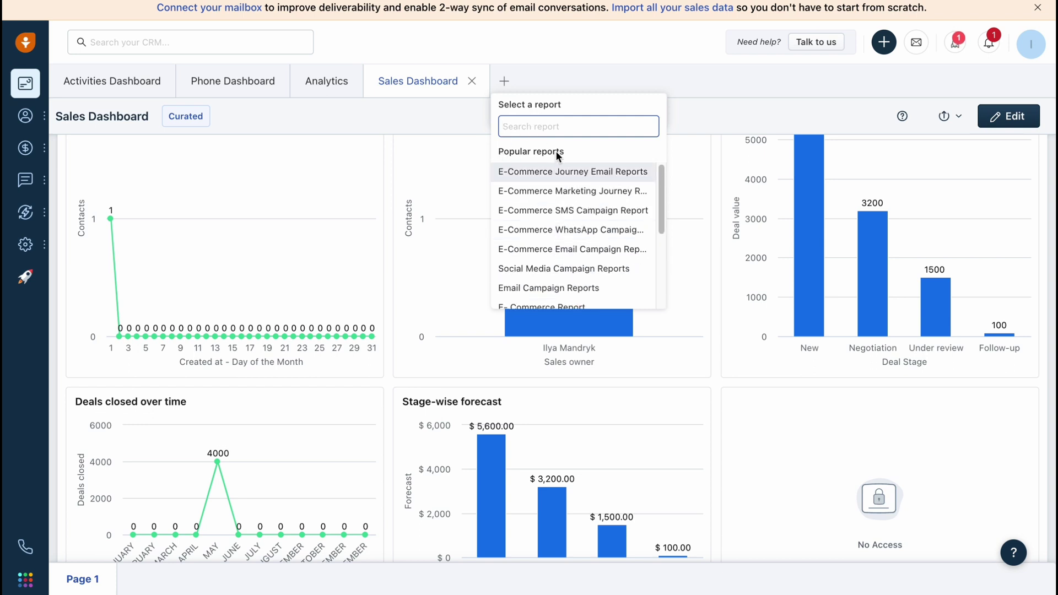
pyautogui.scroll(-3, 556, 221)
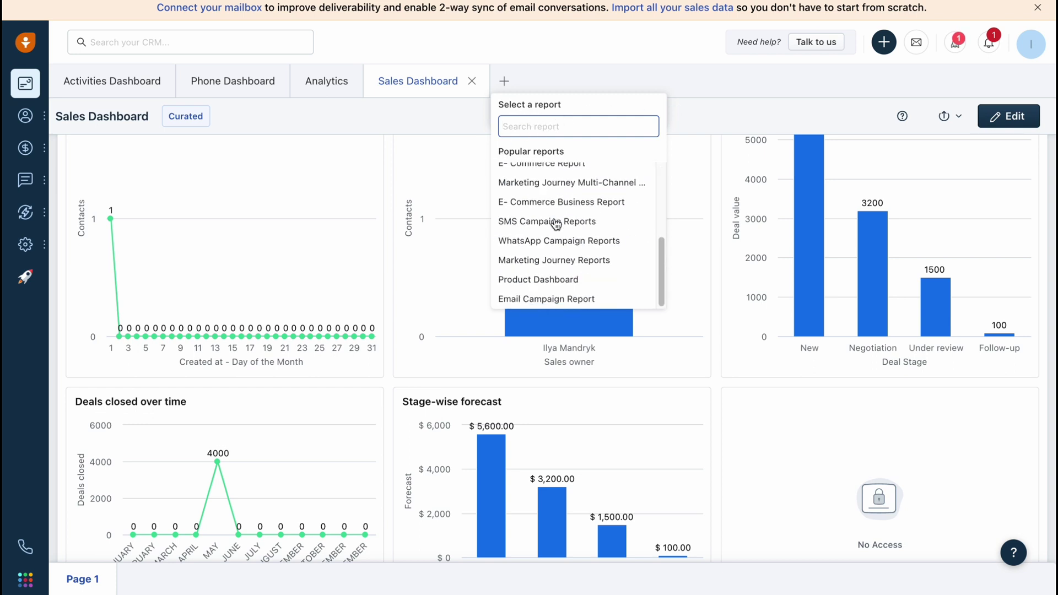
pyautogui.click(546, 300)
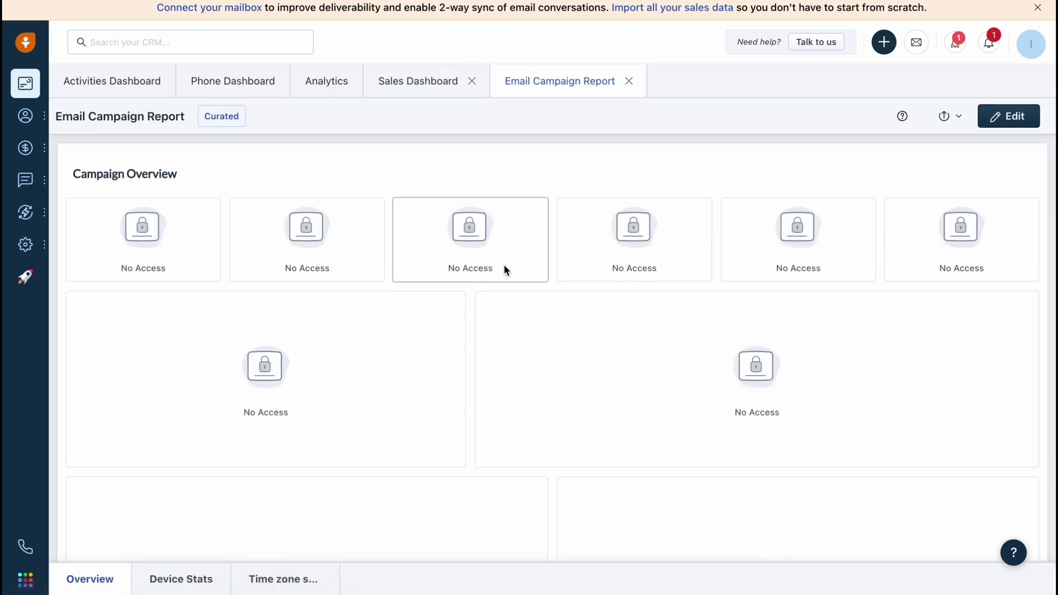
pyautogui.scroll(-3, 209, 374)
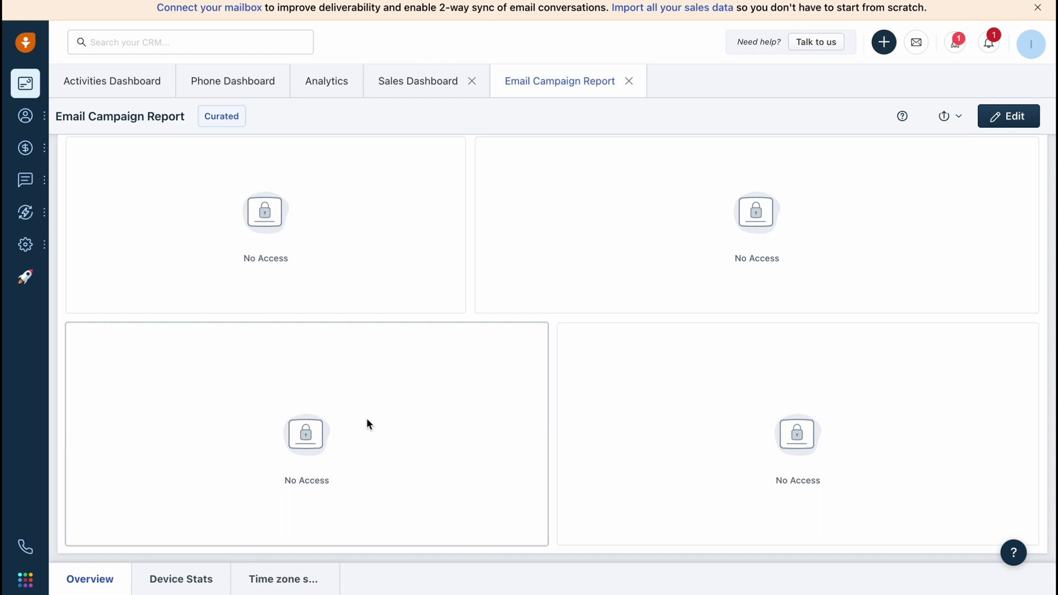
pyautogui.scroll(3, 358, 418)
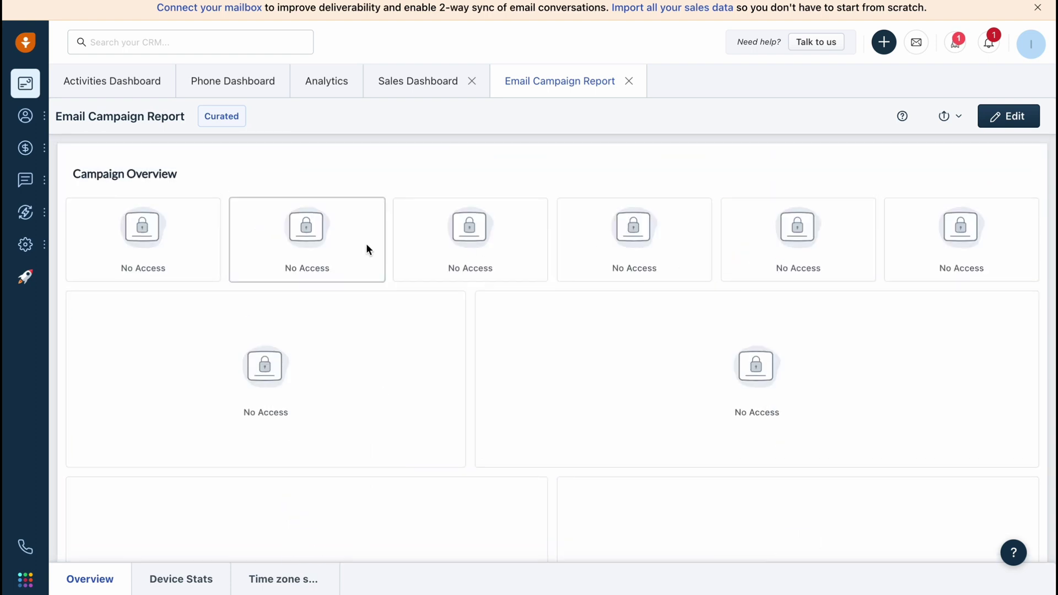
pyautogui.moveTo(26, 117)
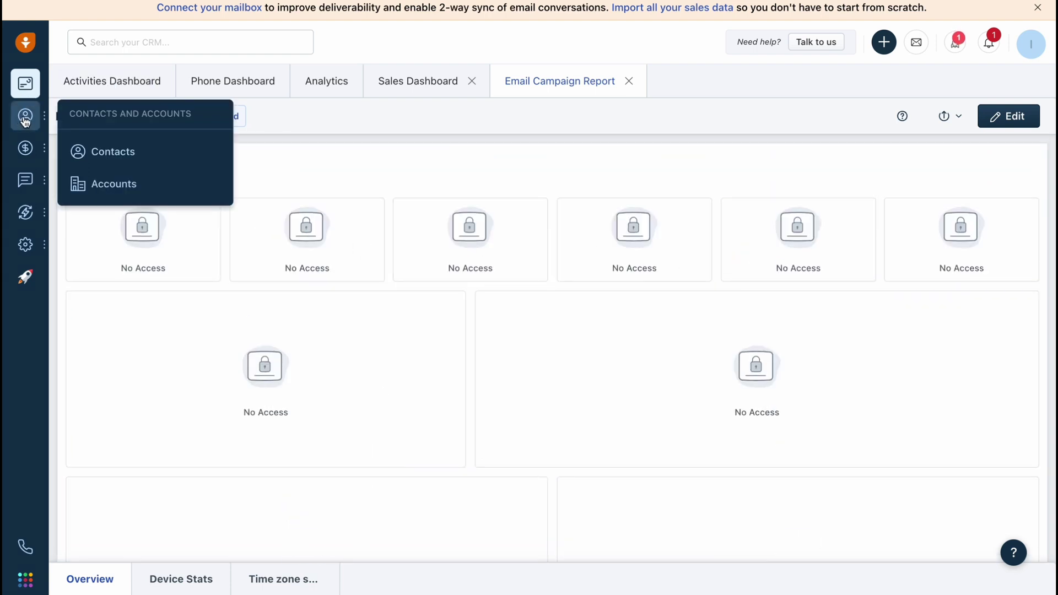
pyautogui.click(113, 153)
pyautogui.moveTo(60, 125)
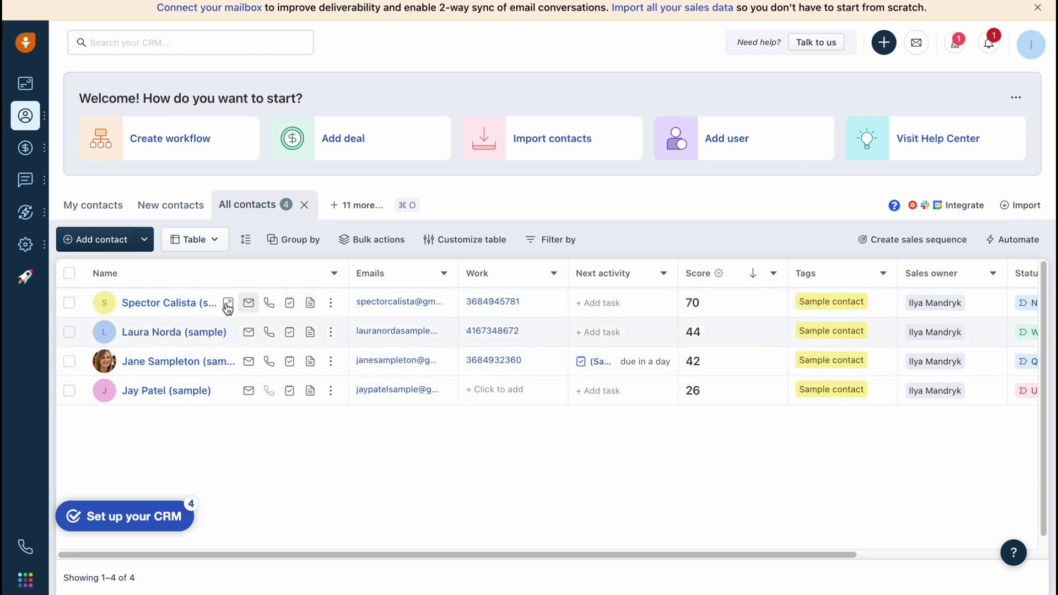
pyautogui.click(150, 244)
pyautogui.click(98, 274)
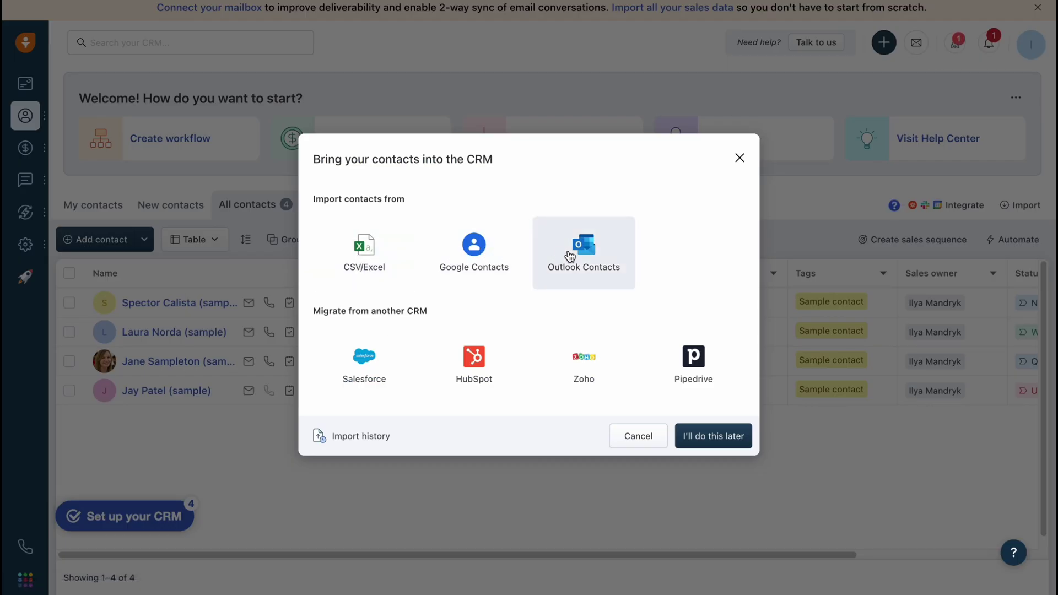
pyautogui.moveTo(312, 317); pyautogui.dragTo(443, 311)
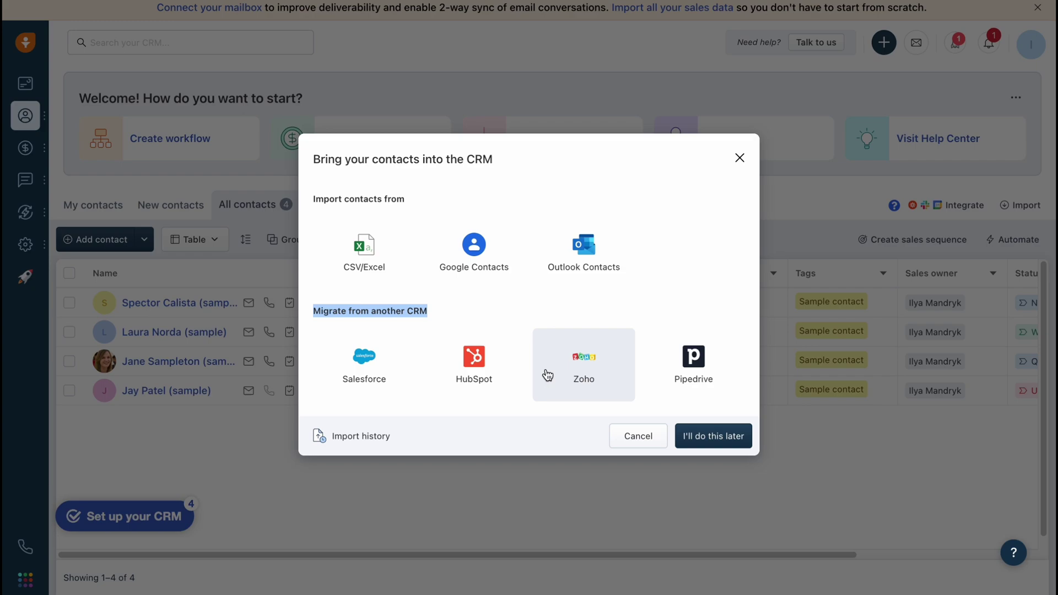
pyautogui.click(739, 158)
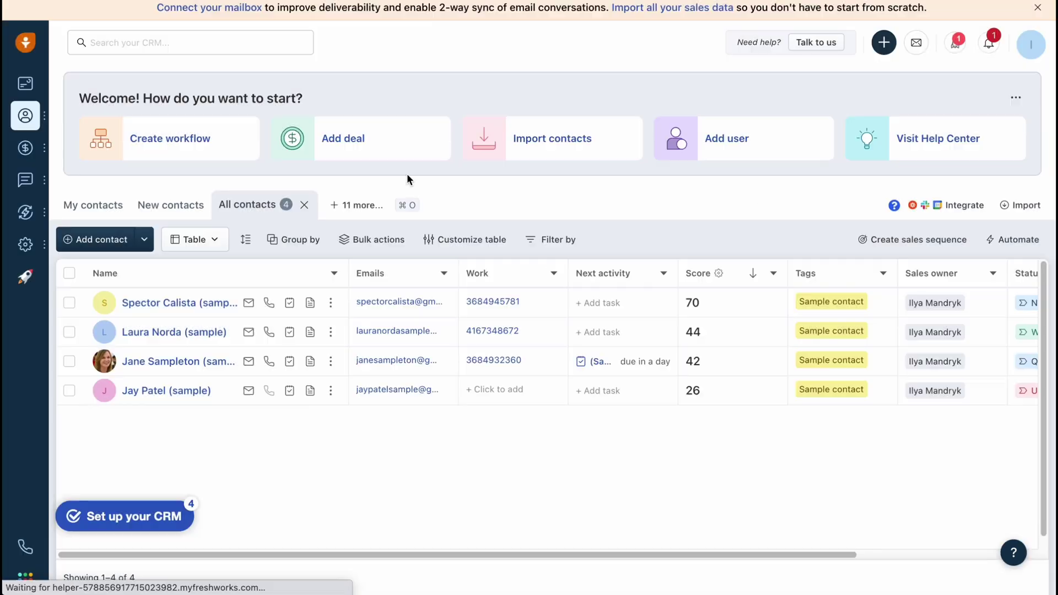
pyautogui.click(102, 239)
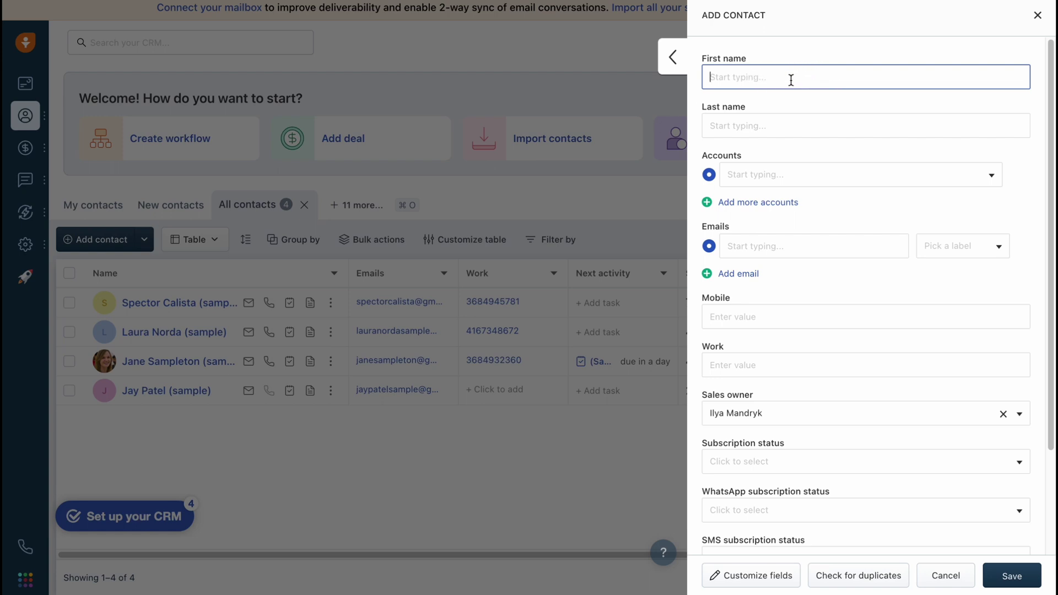
pyautogui.scroll(-3, 735, 277)
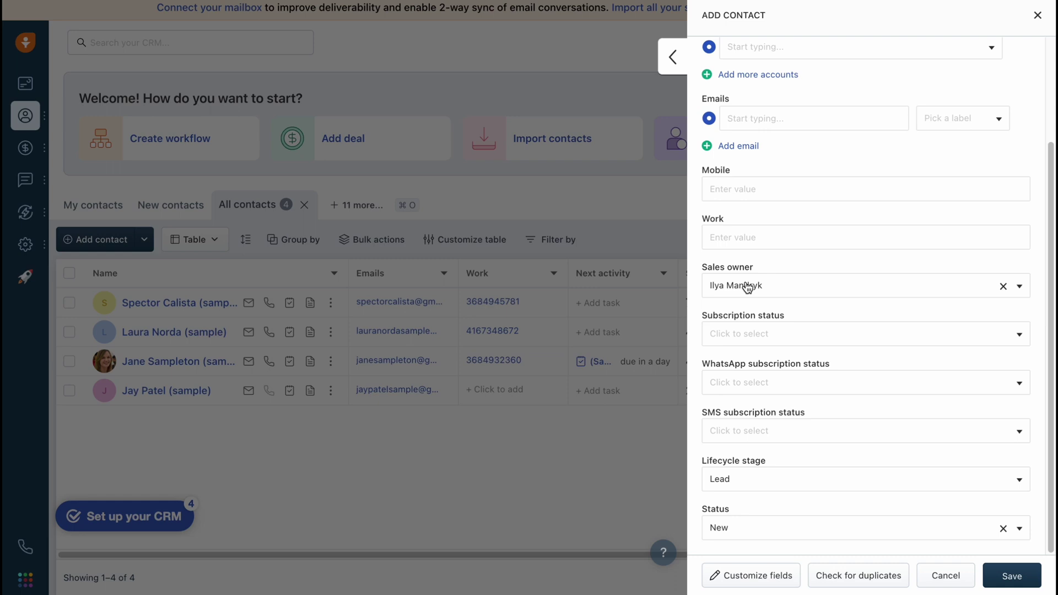
pyautogui.click(1034, 18)
pyautogui.hscroll(2, 386, 335)
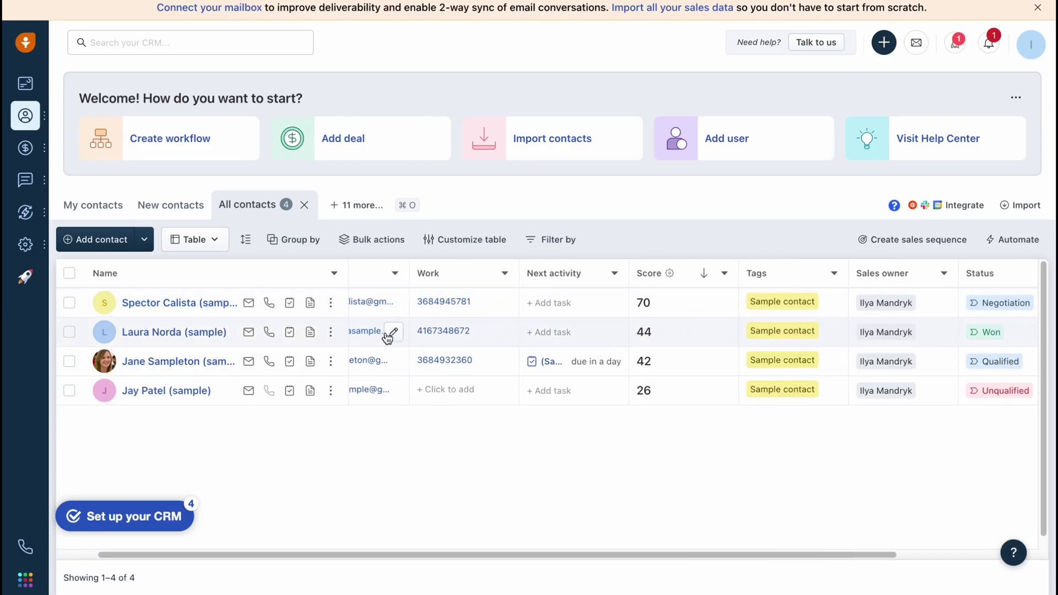
pyautogui.hscroll(6, 387, 337)
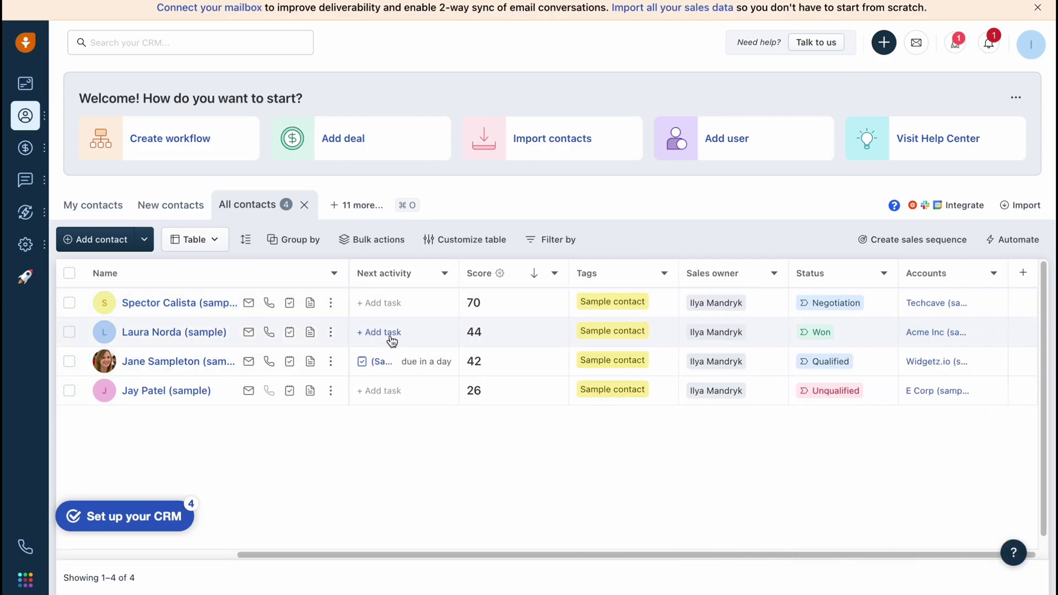
pyautogui.hscroll(-8, 389, 337)
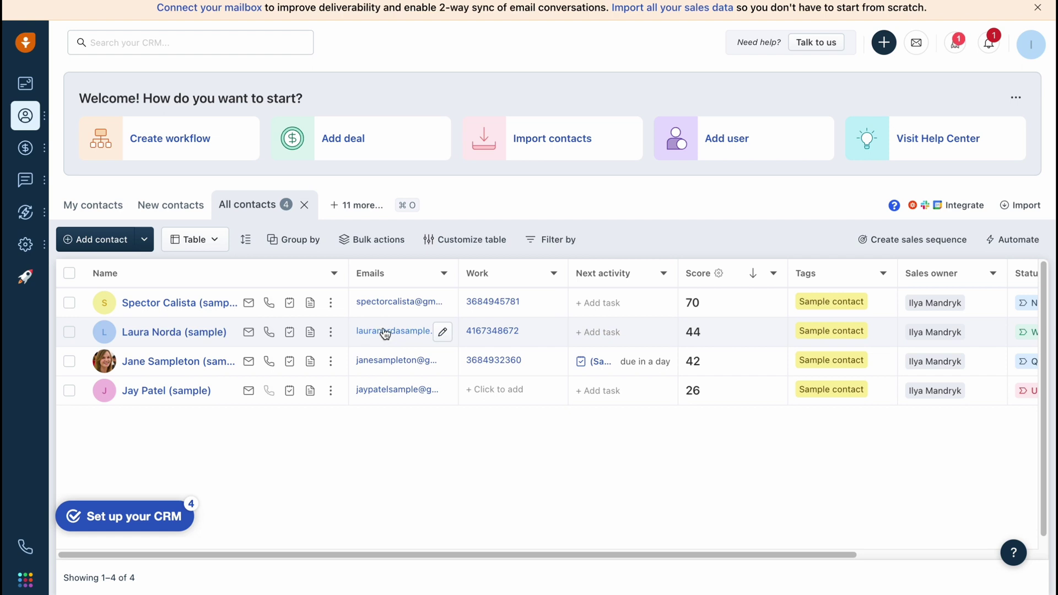
pyautogui.hscroll(2, 386, 320)
pyautogui.hscroll(-2, 390, 292)
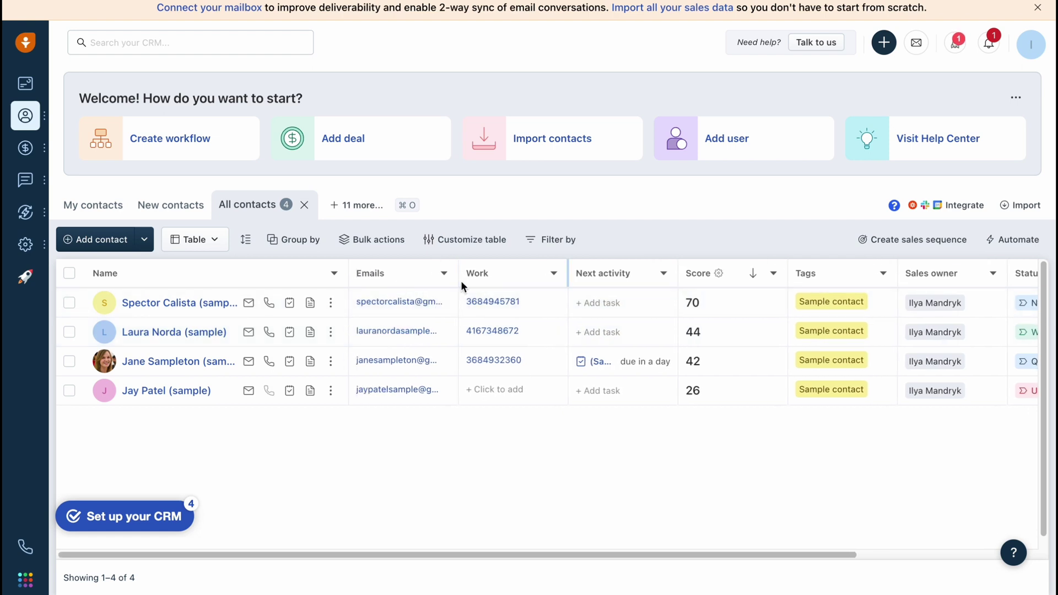
pyautogui.hscroll(3, 465, 280)
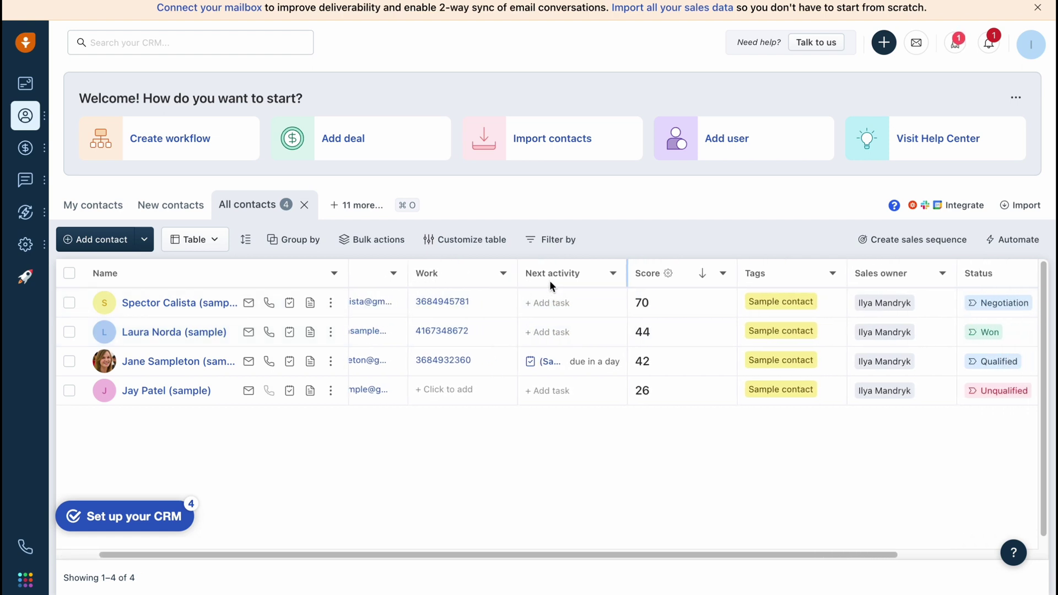
pyautogui.hscroll(3, 549, 280)
pyautogui.hscroll(-4, 169, 303)
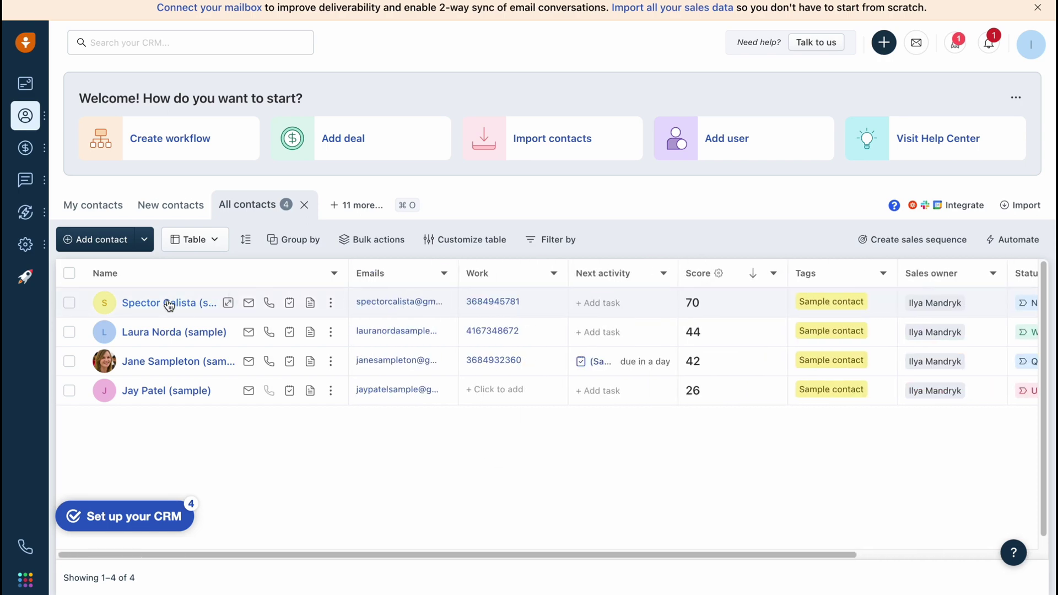
# - Open a sample contact's details panel and review its fields
pyautogui.click(164, 302)
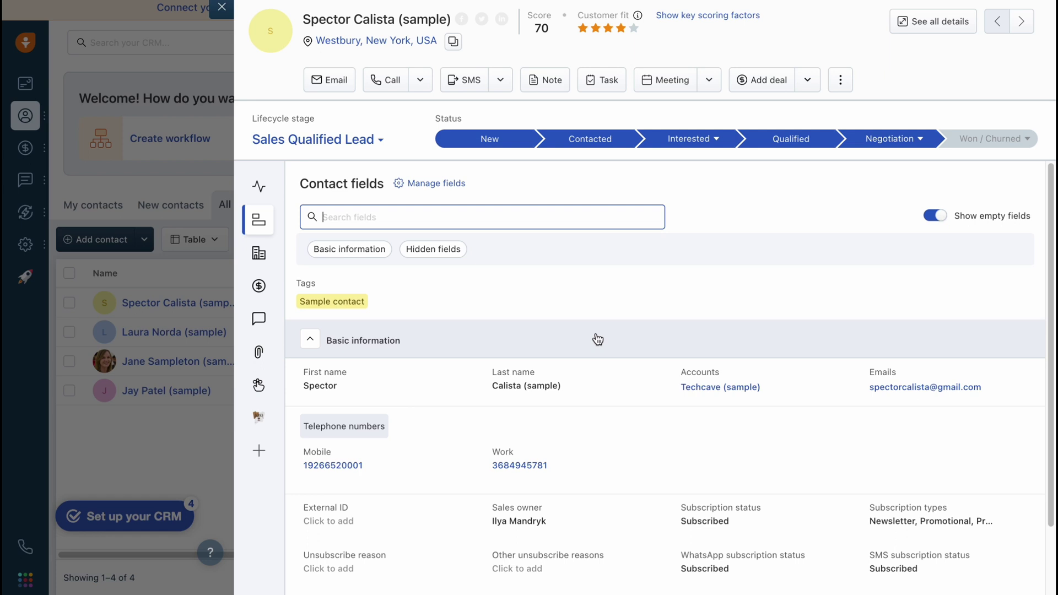
pyautogui.scroll(-2, 598, 339)
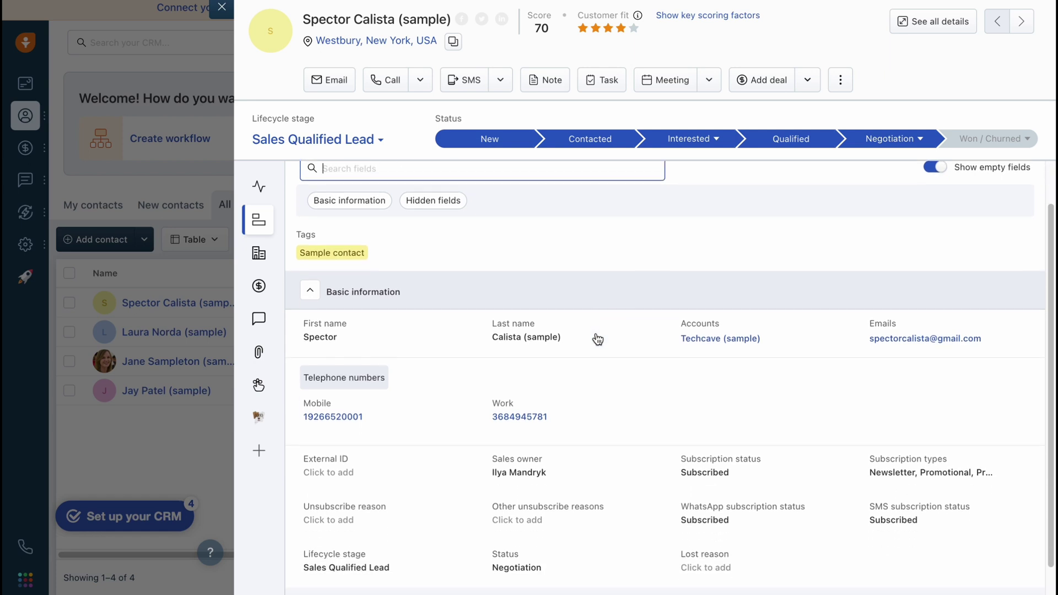
pyautogui.moveTo(253, 220)
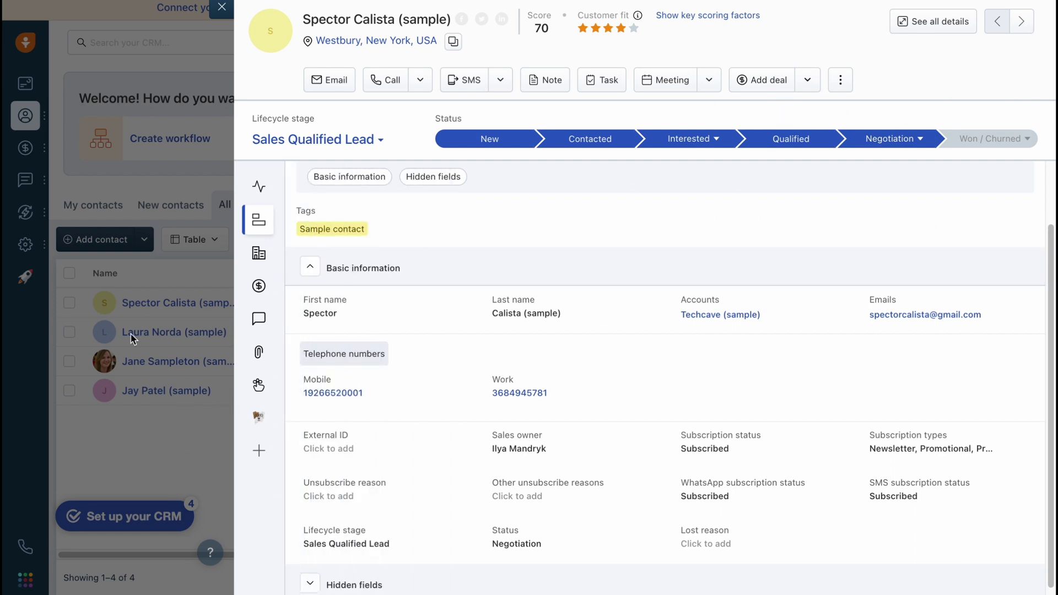
# - Close the contact panel and switch to the Accounts list
pyautogui.click(222, 8)
pyautogui.moveTo(40, 107)
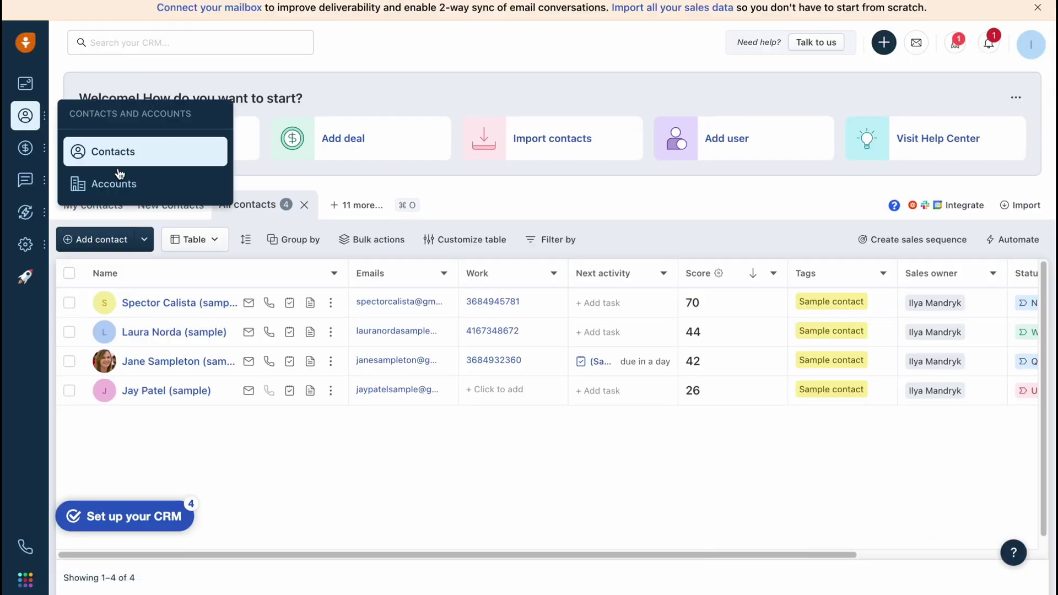
pyautogui.click(134, 181)
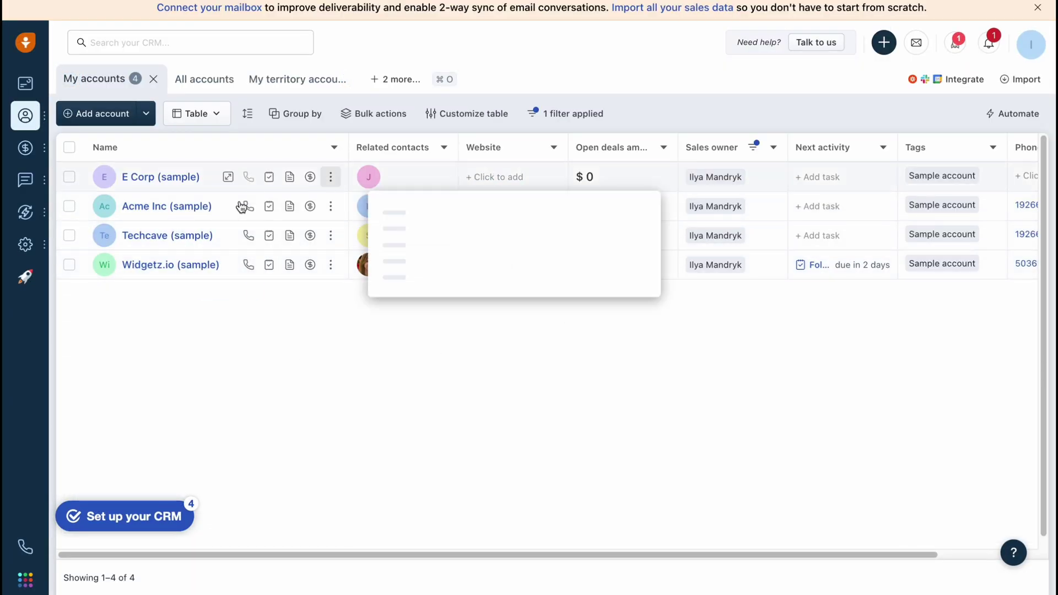
pyautogui.hscroll(2, 803, 179)
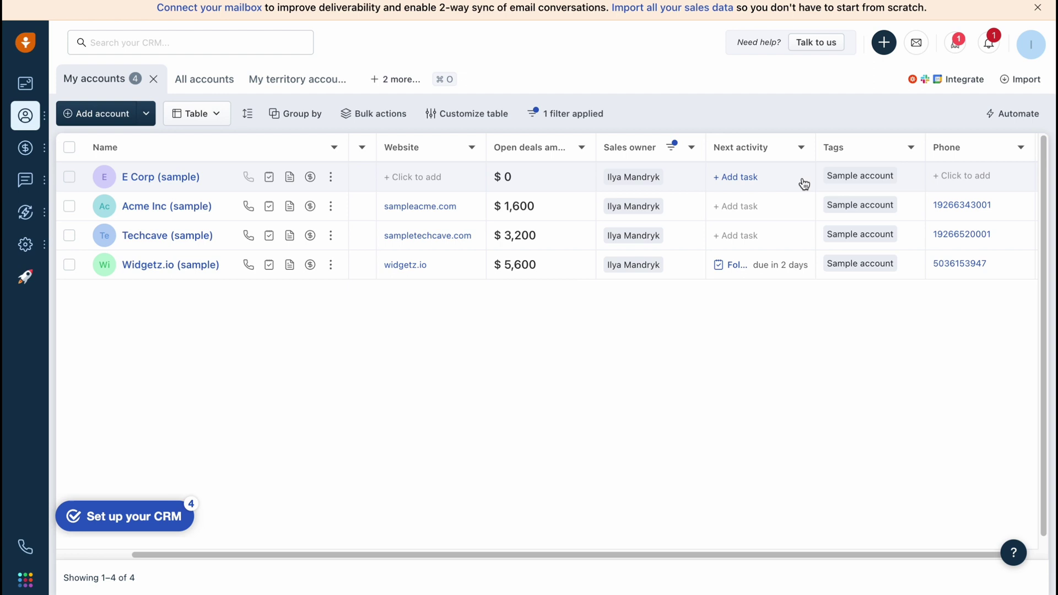
pyautogui.hscroll(-2, 804, 177)
pyautogui.moveTo(369, 182)
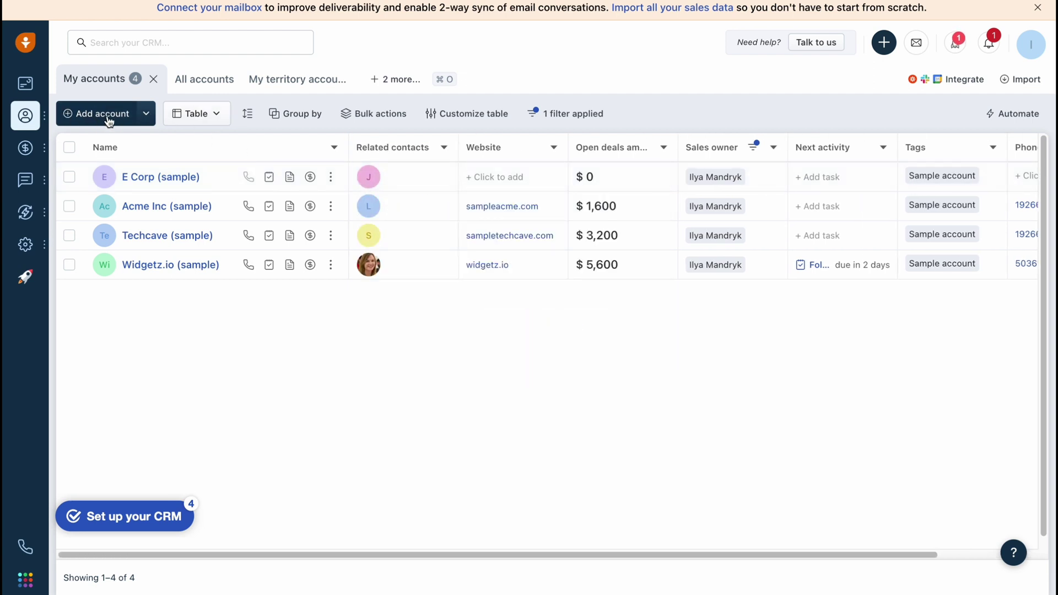
pyautogui.click(217, 115)
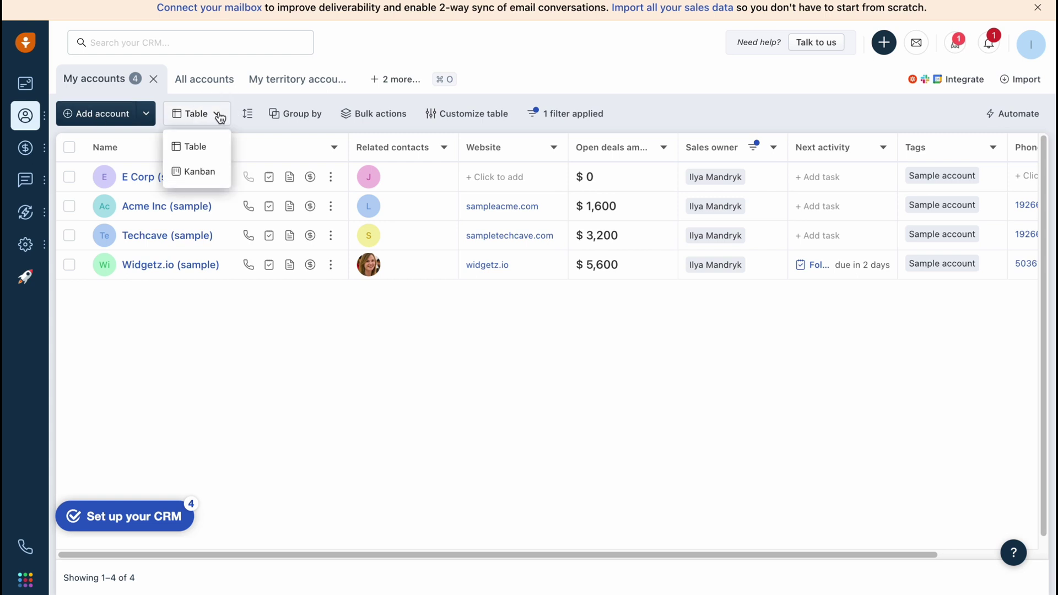
pyautogui.click(196, 174)
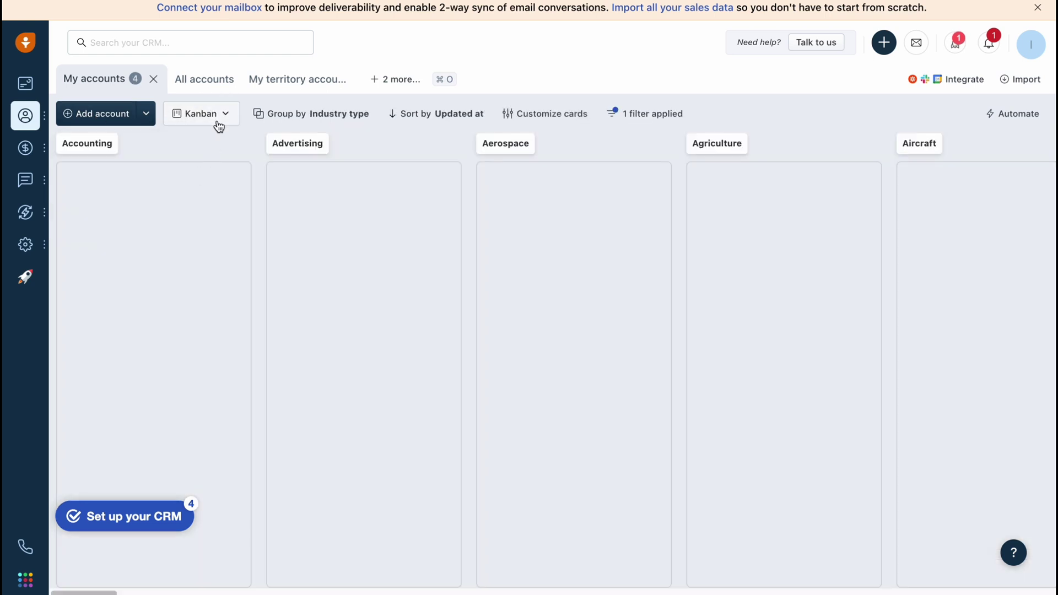
pyautogui.click(218, 118)
pyautogui.click(196, 174)
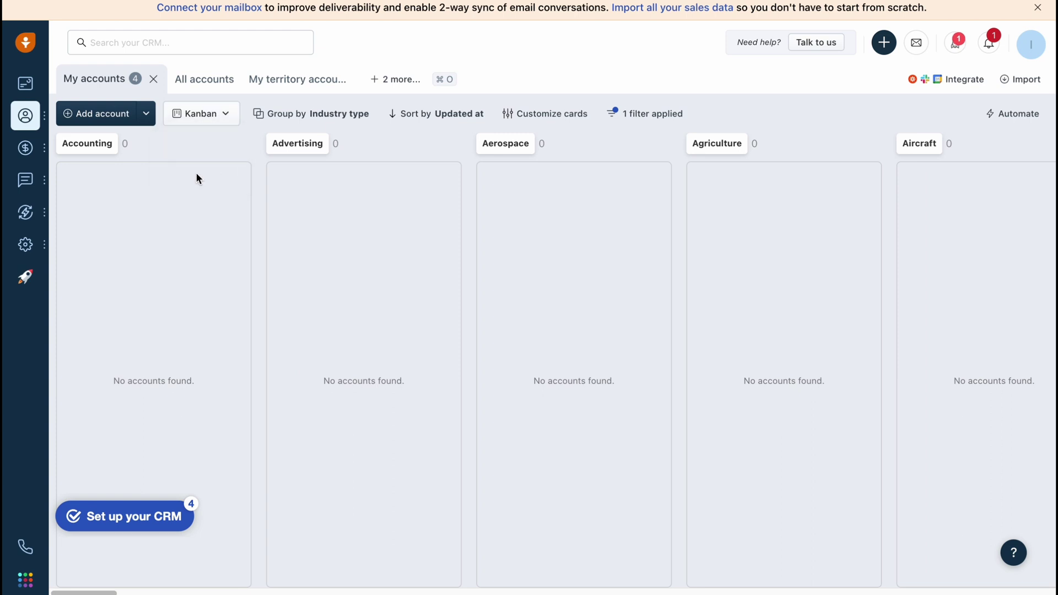
pyautogui.click(206, 113)
pyautogui.click(192, 147)
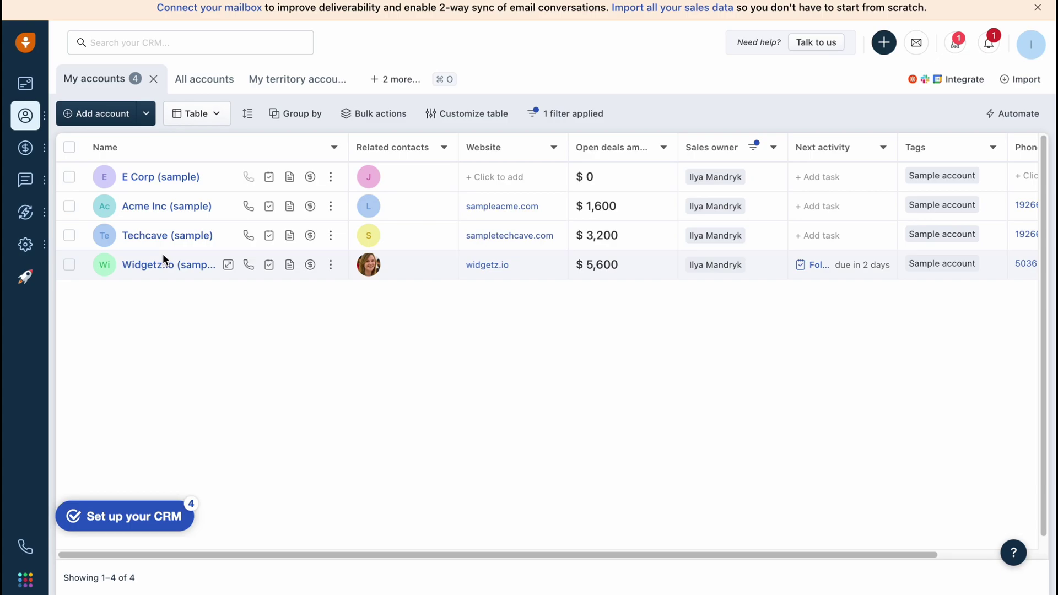
pyautogui.click(163, 237)
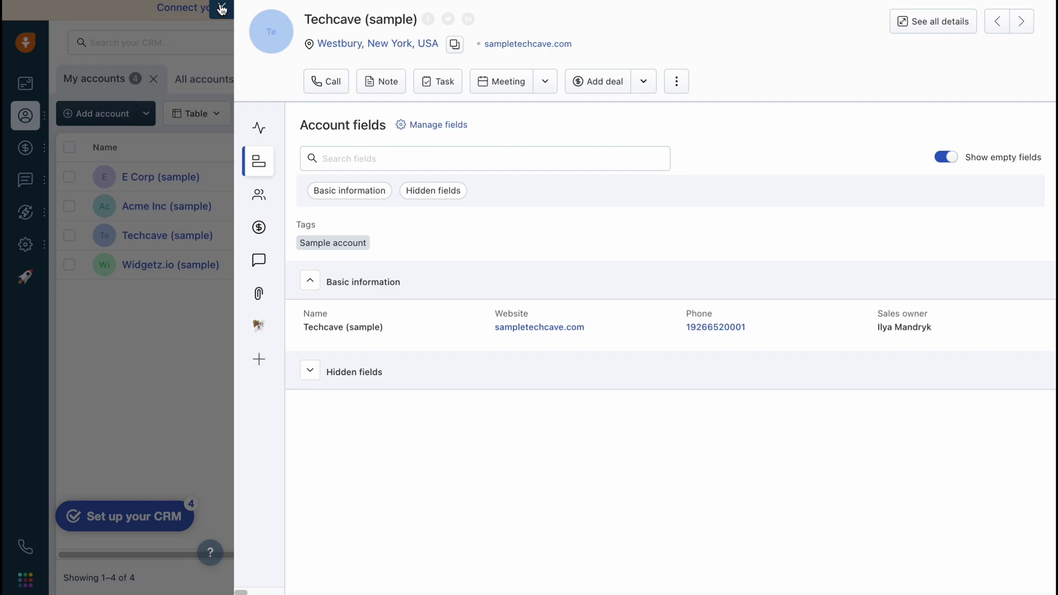
pyautogui.click(221, 8)
pyautogui.moveTo(25, 151)
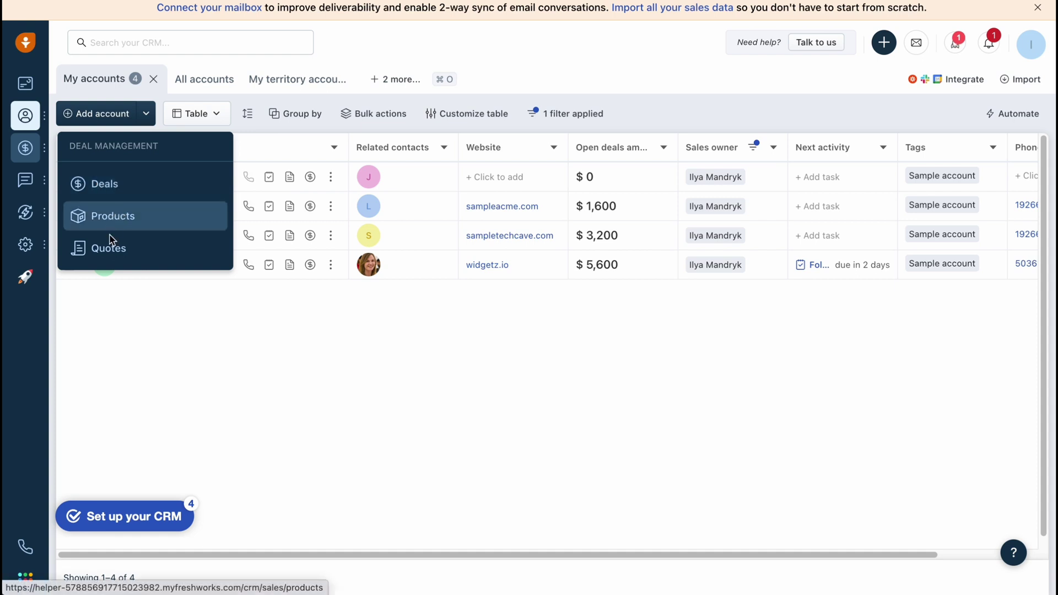
# - Open the Deals pipeline, dismiss the quotes popup, and view deals as a table
pyautogui.click(118, 187)
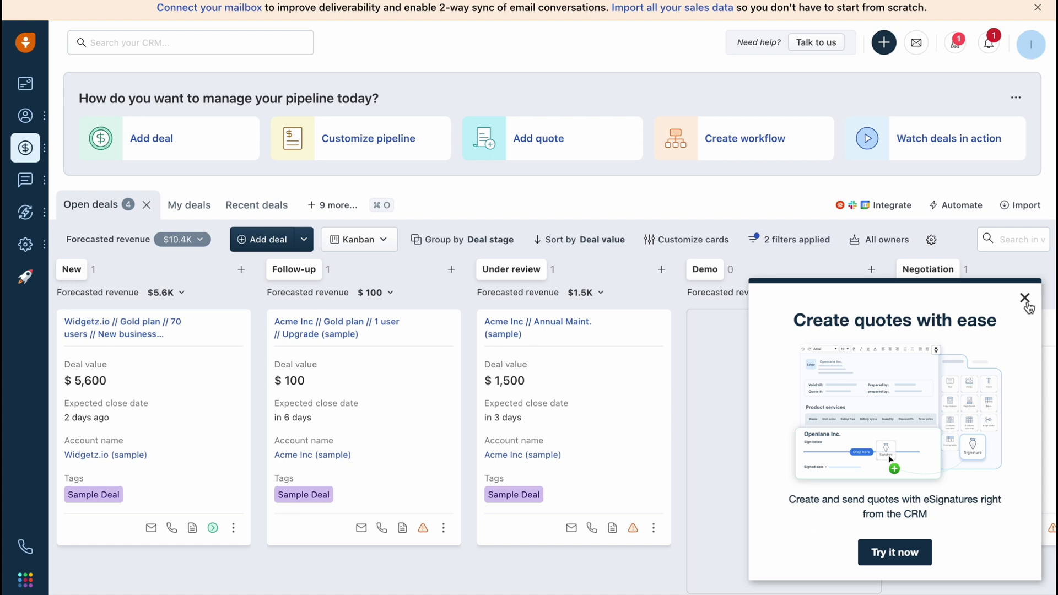
pyautogui.click(1025, 300)
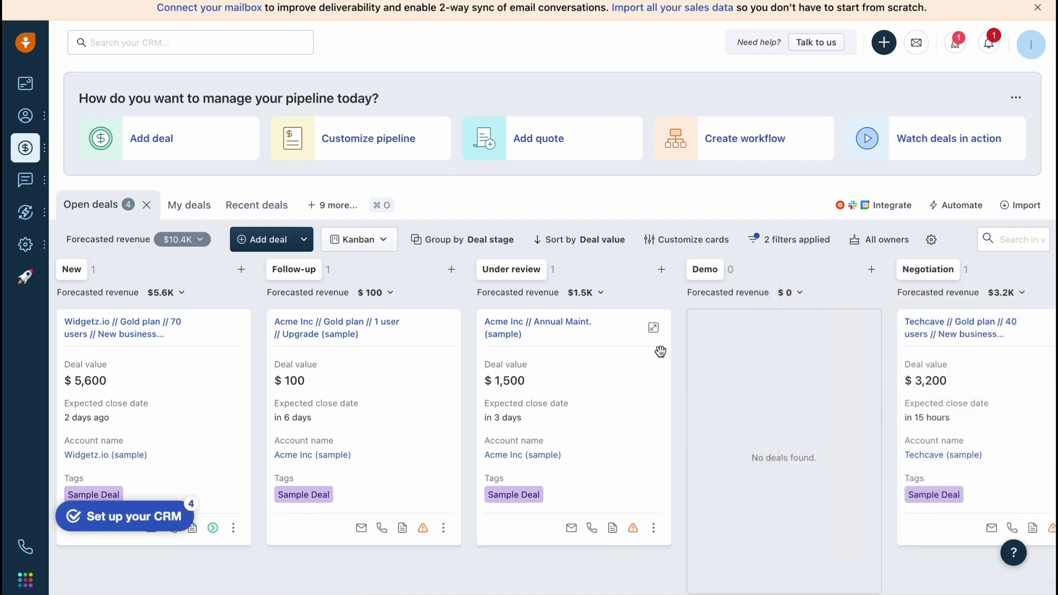
pyautogui.click(378, 240)
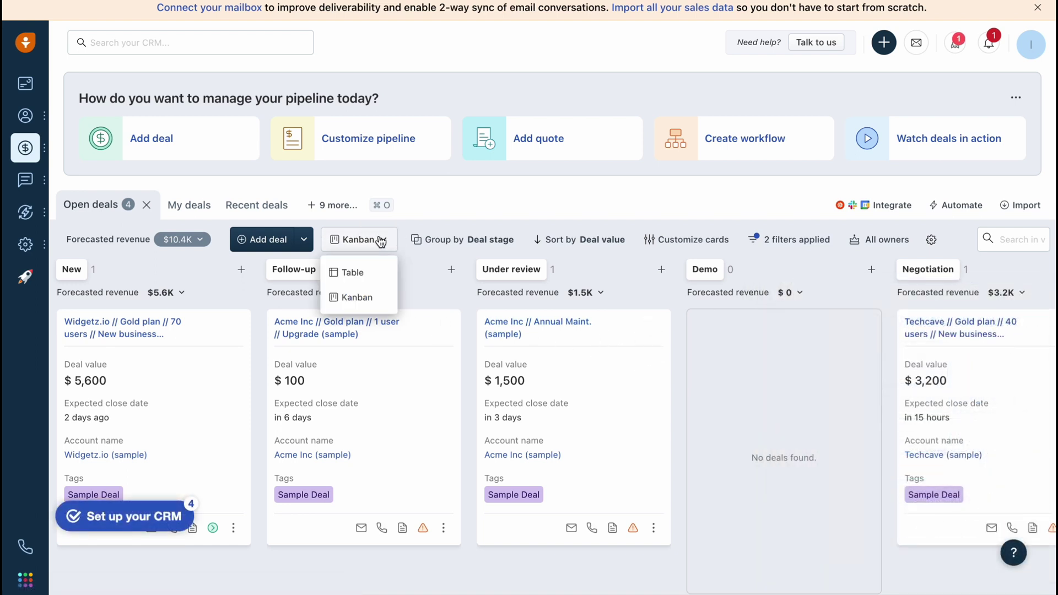
pyautogui.click(359, 272)
# - Switch the deals back to Kanban and highlight the Follow-up stage's forecasted revenue
pyautogui.click(369, 242)
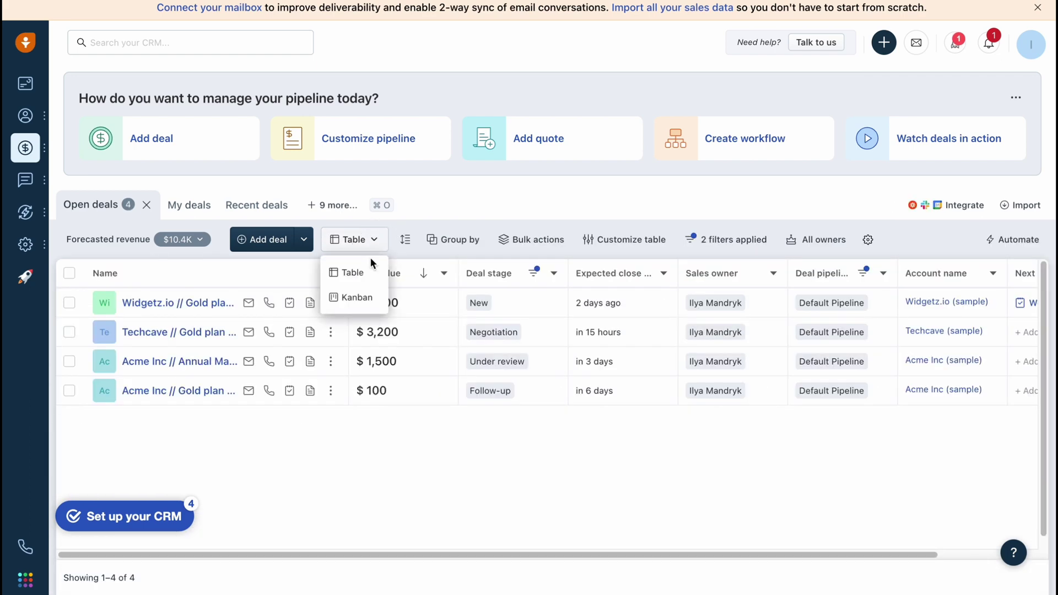
pyautogui.click(357, 297)
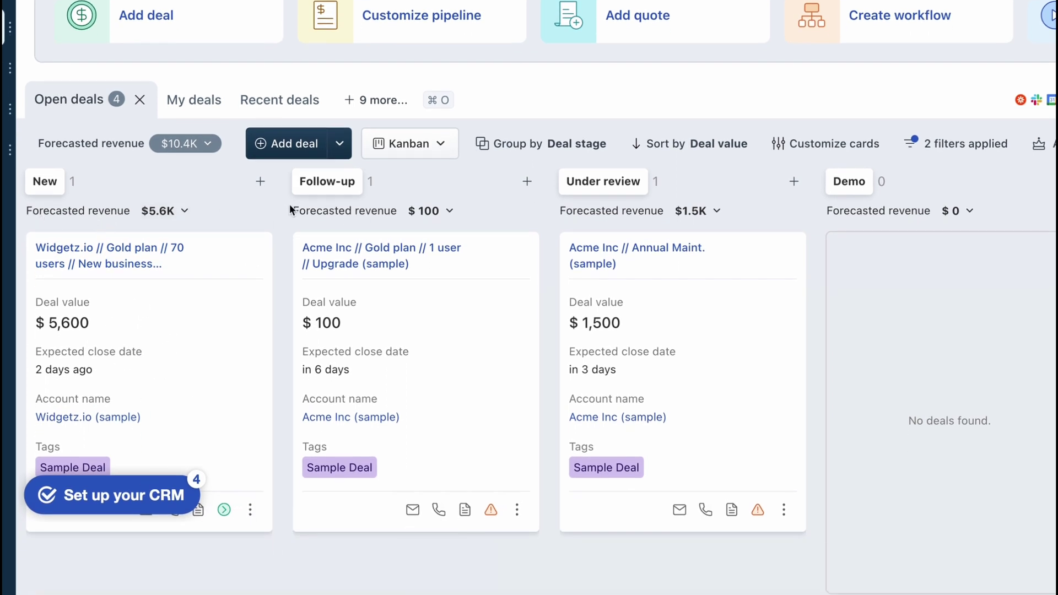
pyautogui.moveTo(289, 205); pyautogui.dragTo(457, 213)
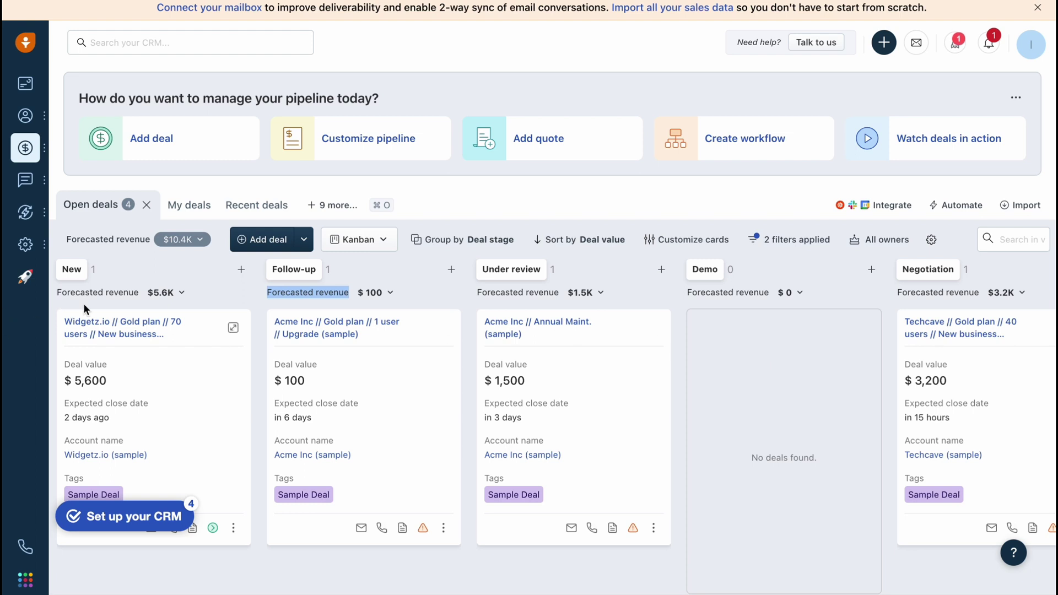
# - Open the Add Deal form, then cancel it without saving a deal
pyautogui.click(255, 242)
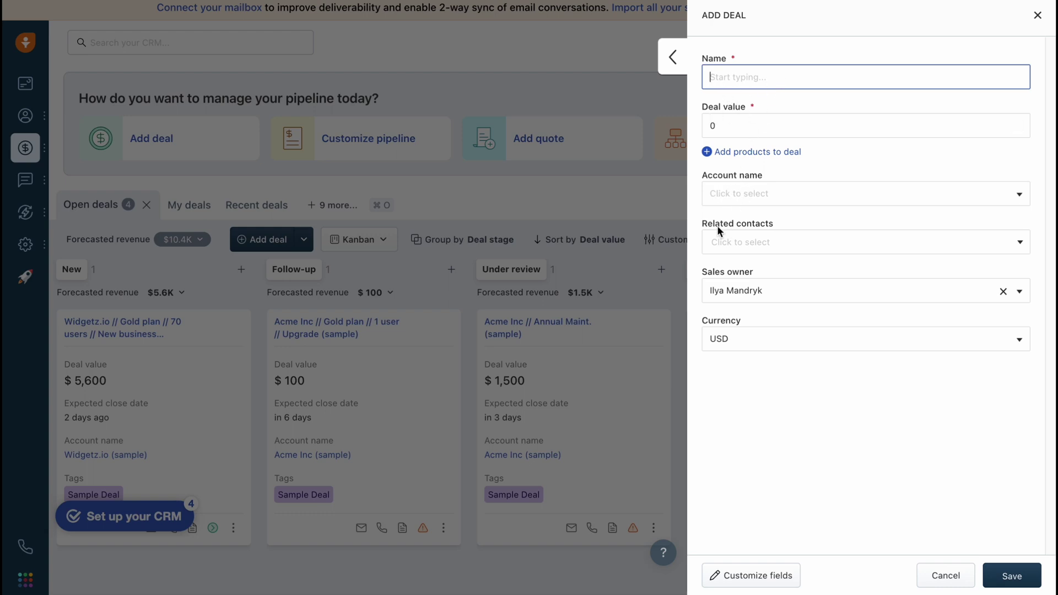
pyautogui.click(455, 278)
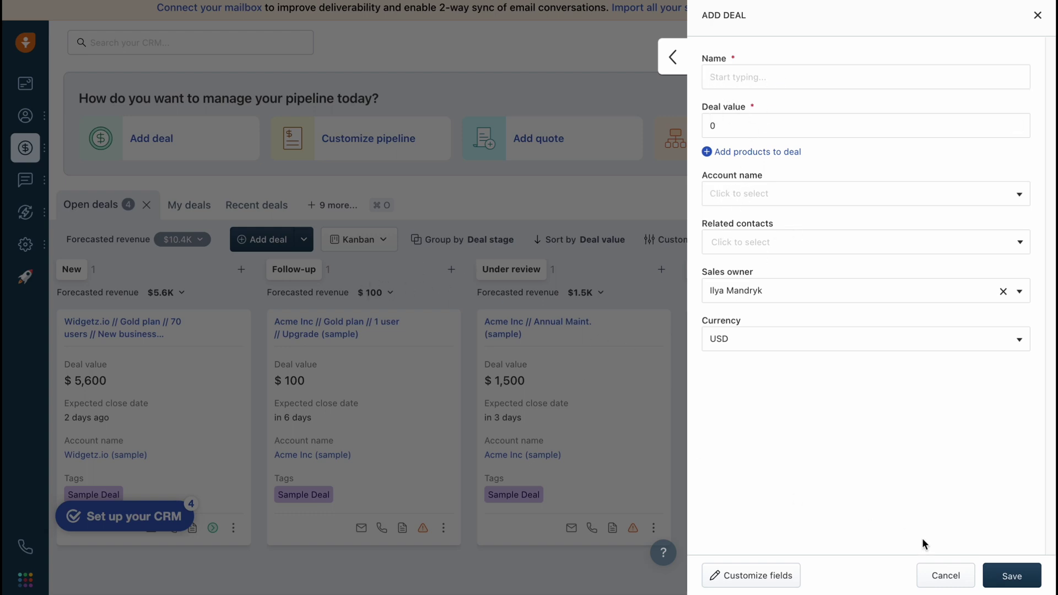
pyautogui.click(953, 576)
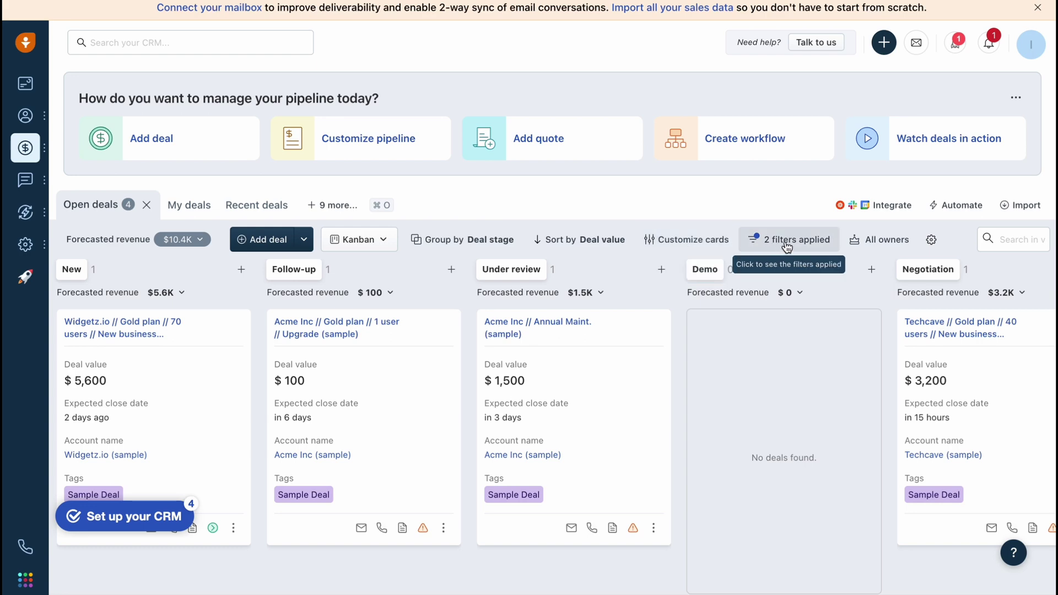
# - Switch between the My deals and Recent deals views, ending back on My deals
pyautogui.click(188, 208)
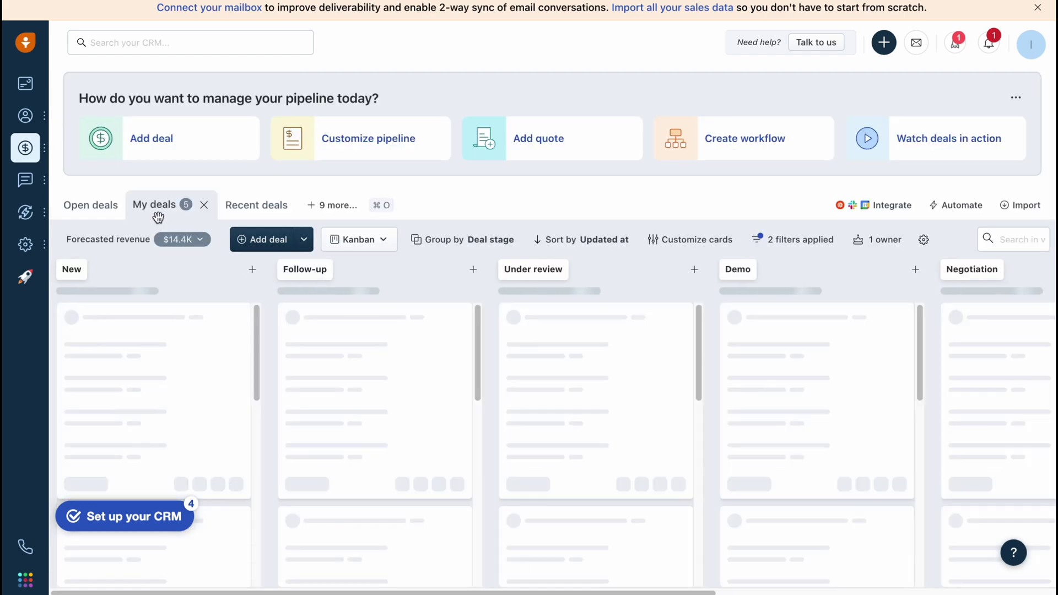
pyautogui.click(242, 211)
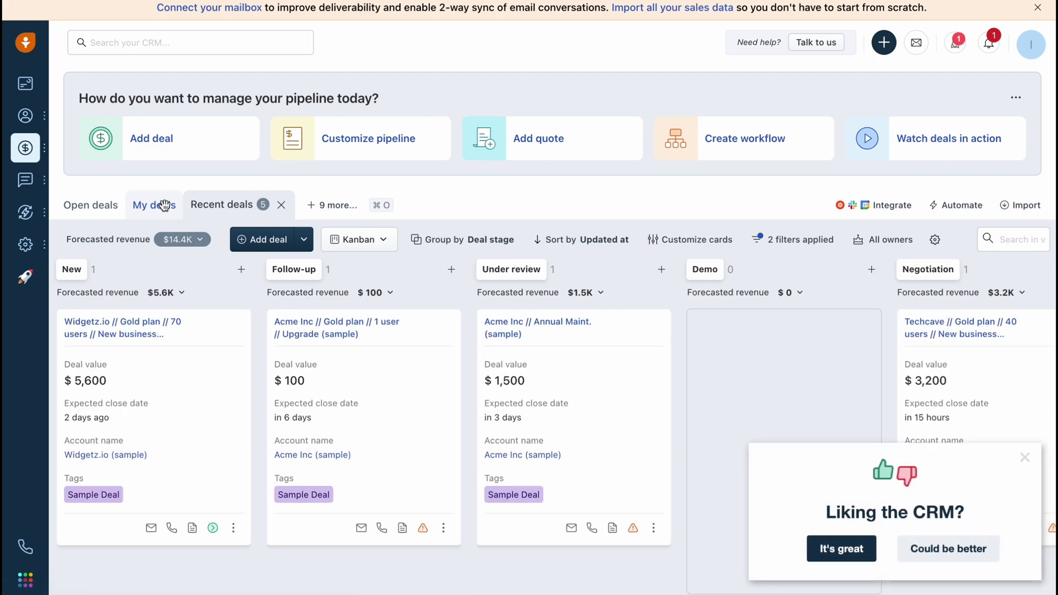
pyautogui.click(165, 206)
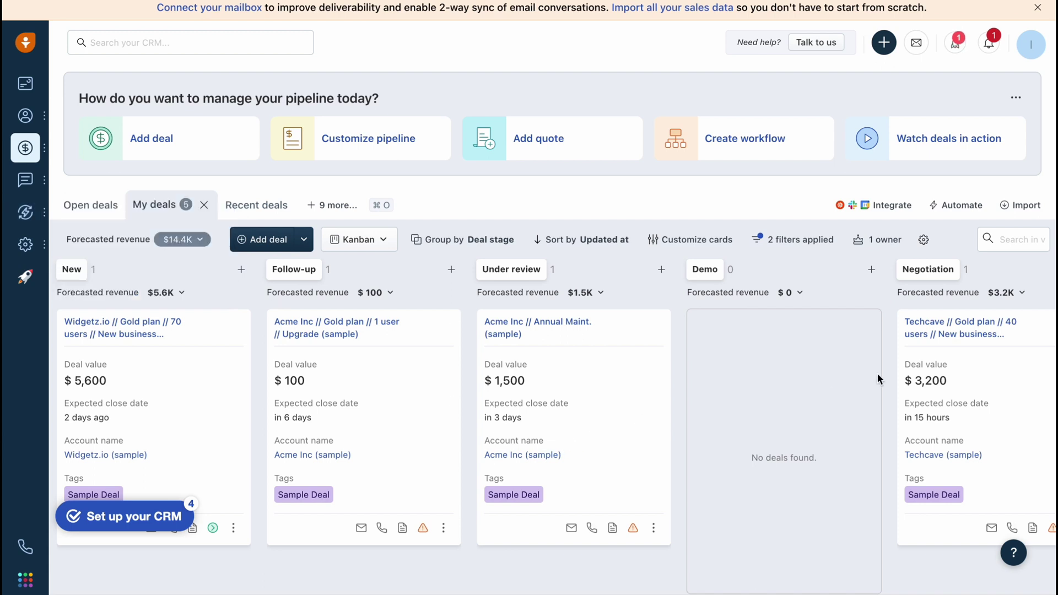
pyautogui.hscroll(3, 843, 375)
pyautogui.hscroll(-3, 661, 358)
# - Highlight the pipeline question heading, then clear the selection
pyautogui.moveTo(79, 96); pyautogui.dragTo(412, 103)
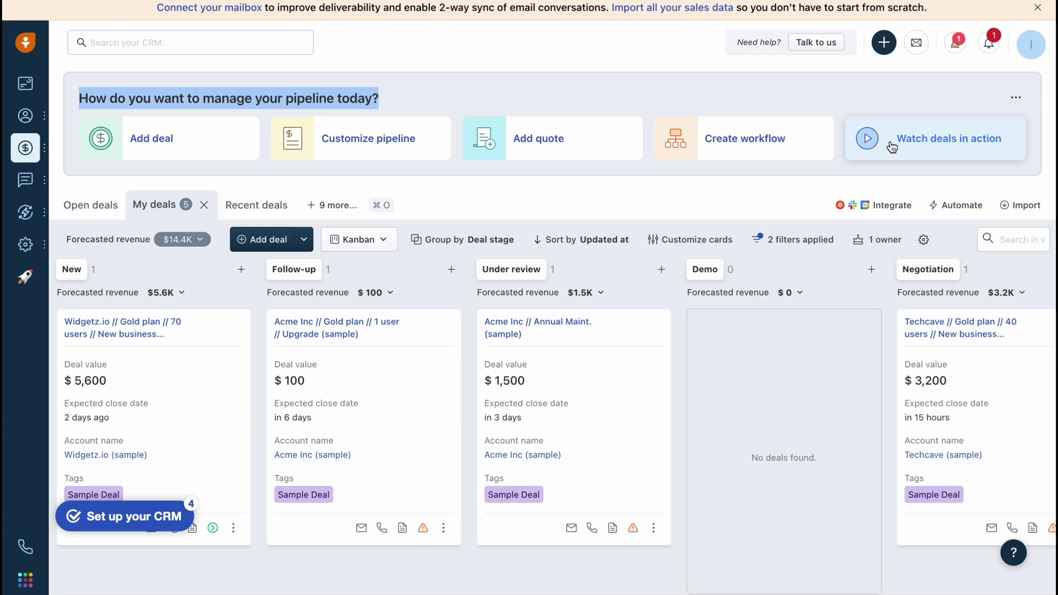
pyautogui.click(718, 197)
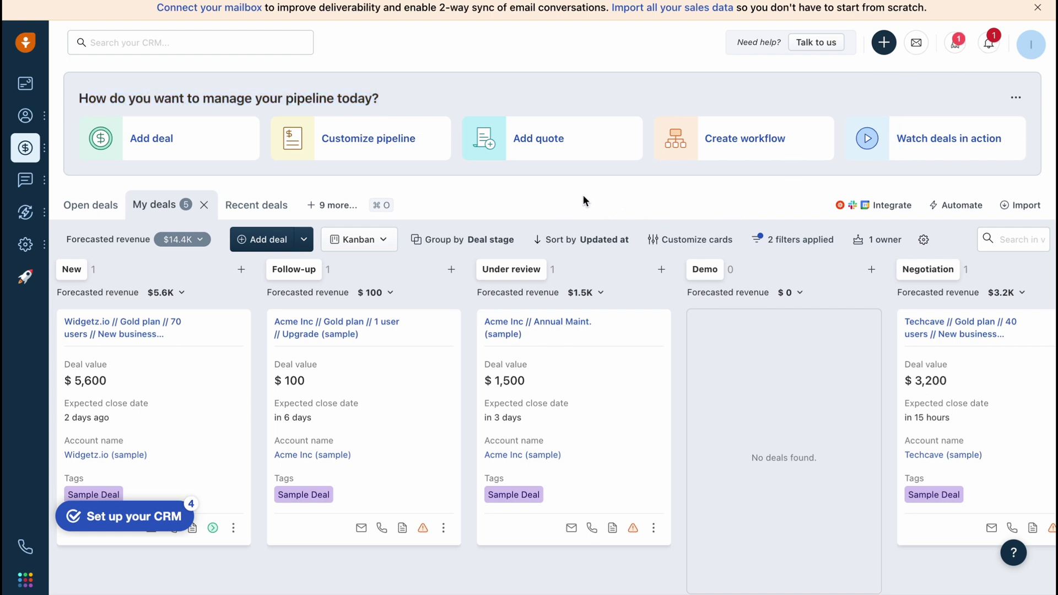
pyautogui.moveTo(7, 178)
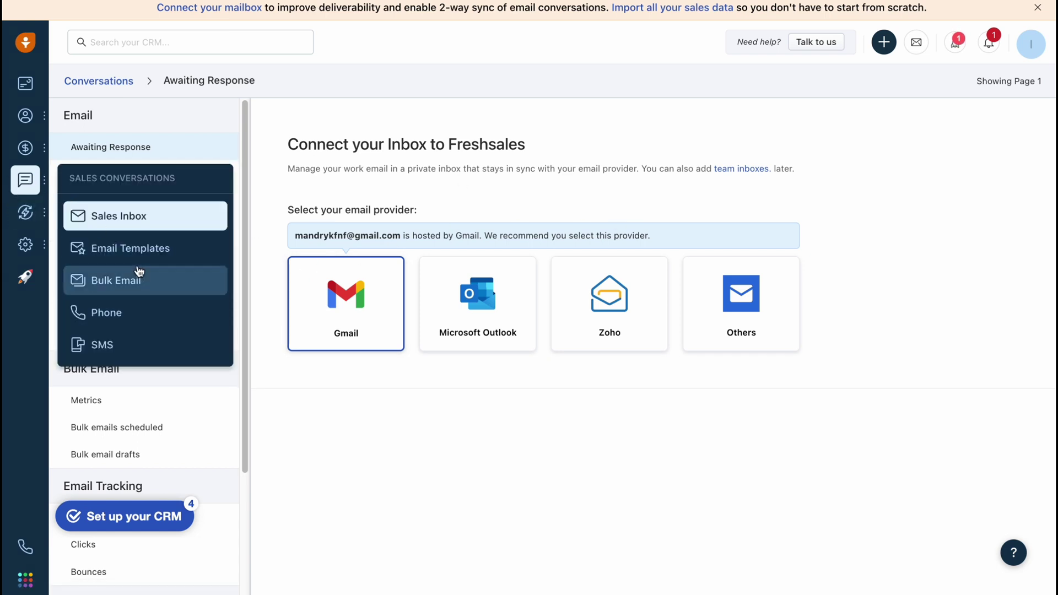
# - Open the Email Templates page and dismiss the why-use-templates tip
pyautogui.click(138, 249)
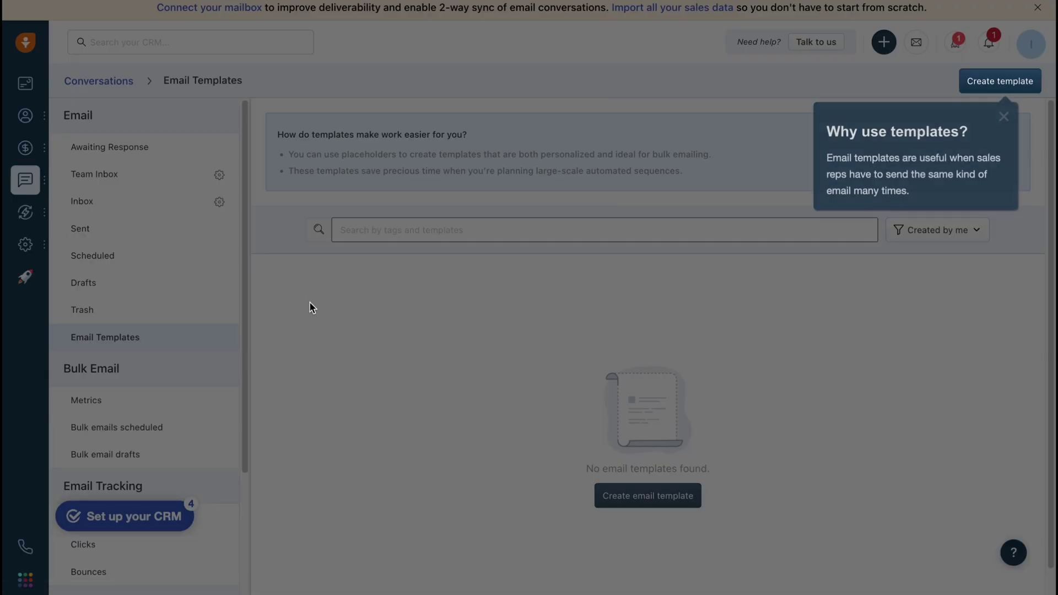
pyautogui.click(1004, 119)
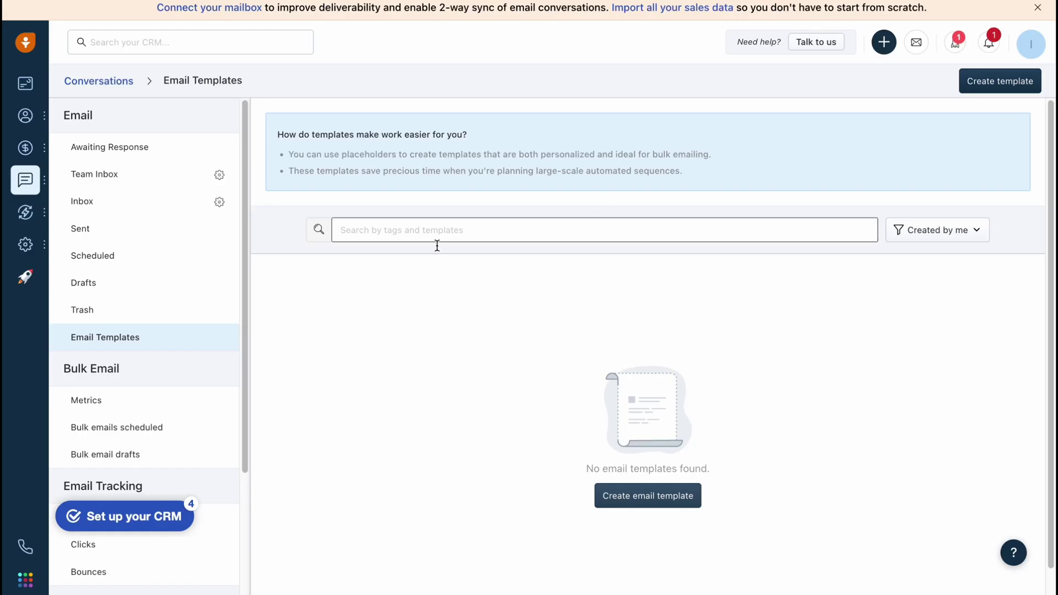
pyautogui.scroll(-1, 517, 245)
# - Switch to the All phone calls conversations list
pyautogui.moveTo(18, 176)
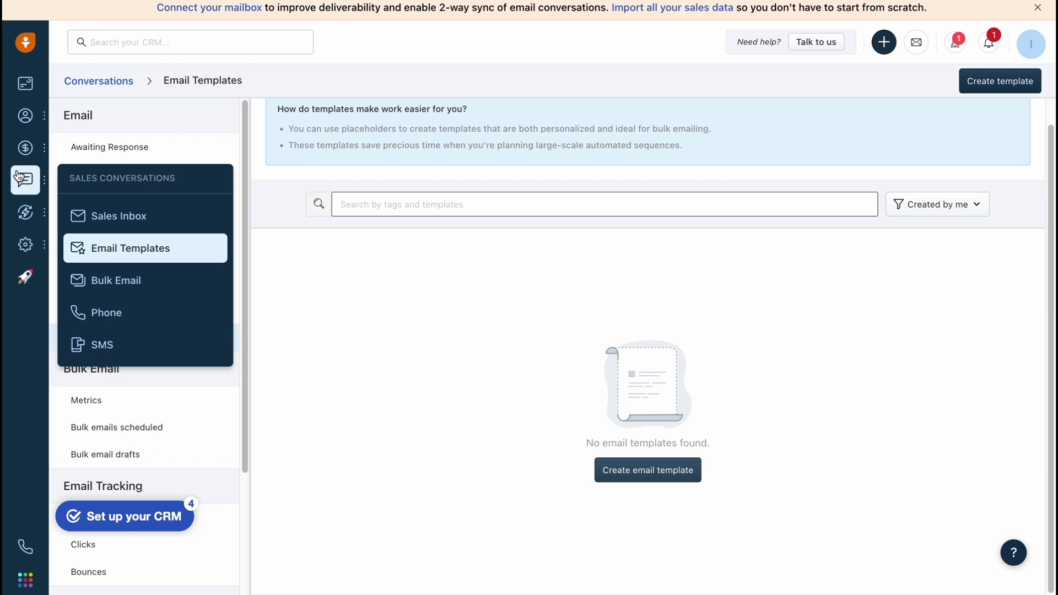
pyautogui.click(115, 319)
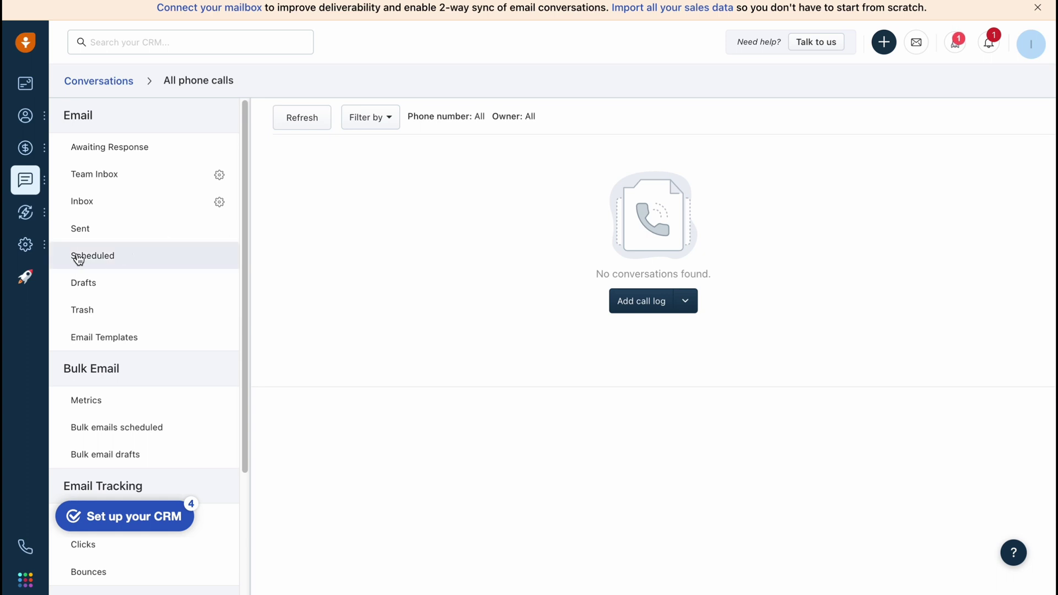
pyautogui.moveTo(22, 215)
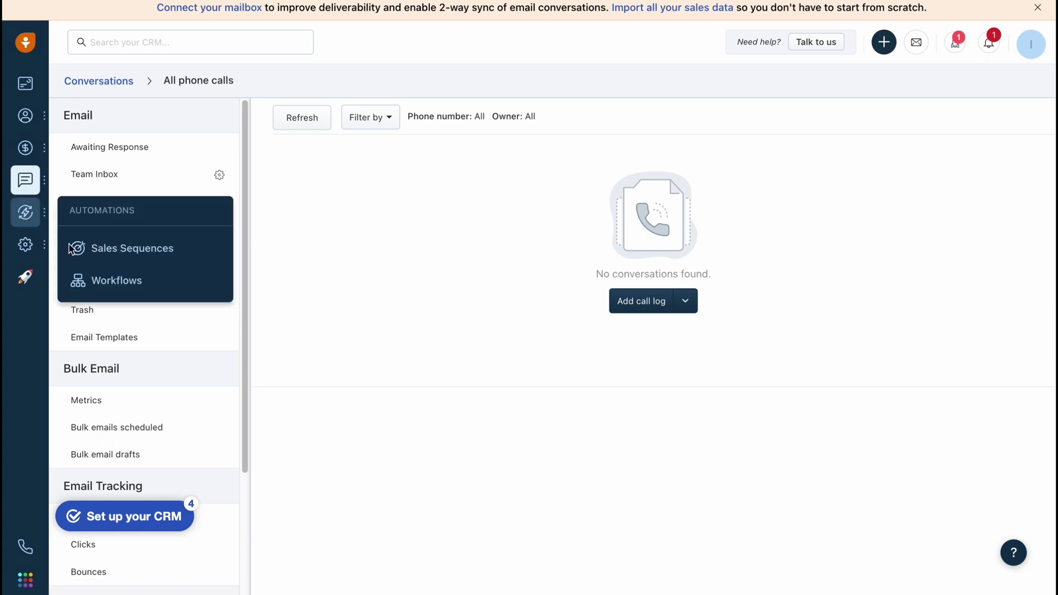
# - Open Sales Sequences, dismiss the connect-your-mailbox banner, then return to the Deals pipeline
pyautogui.click(103, 253)
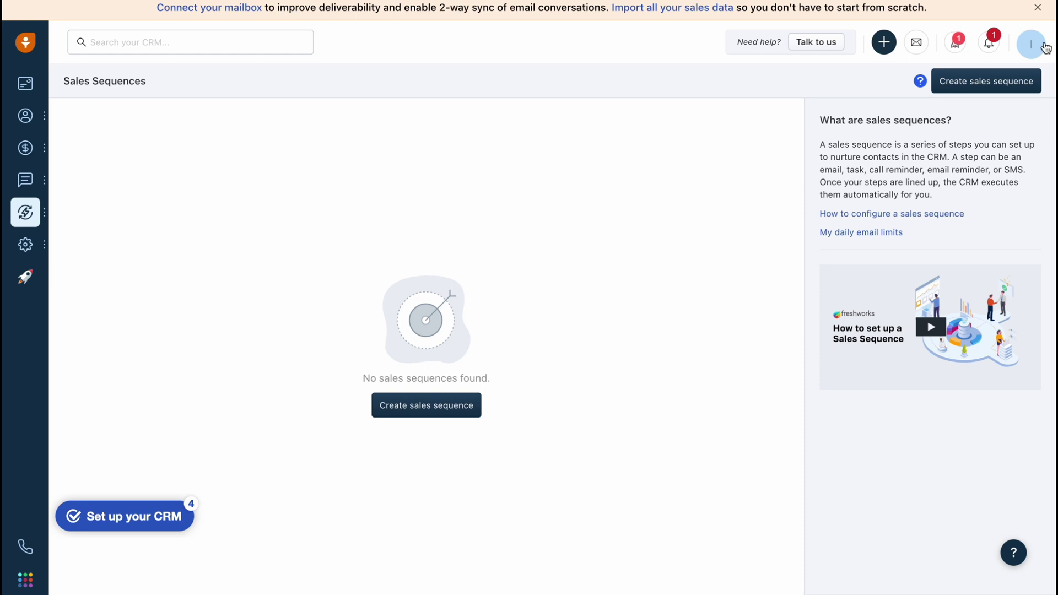
pyautogui.click(1037, 7)
pyautogui.moveTo(22, 219)
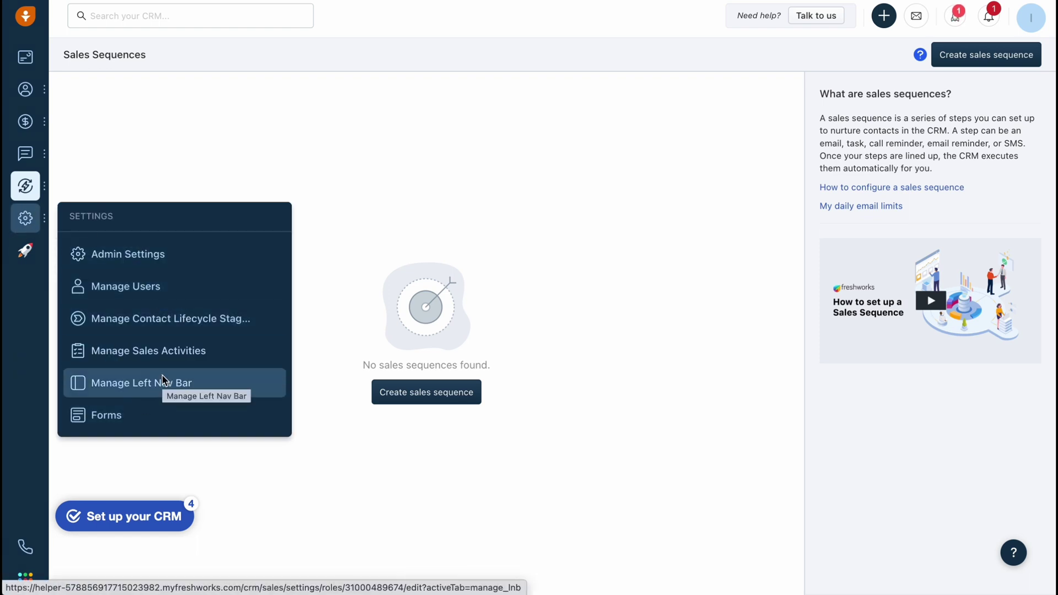
pyautogui.moveTo(15, 126)
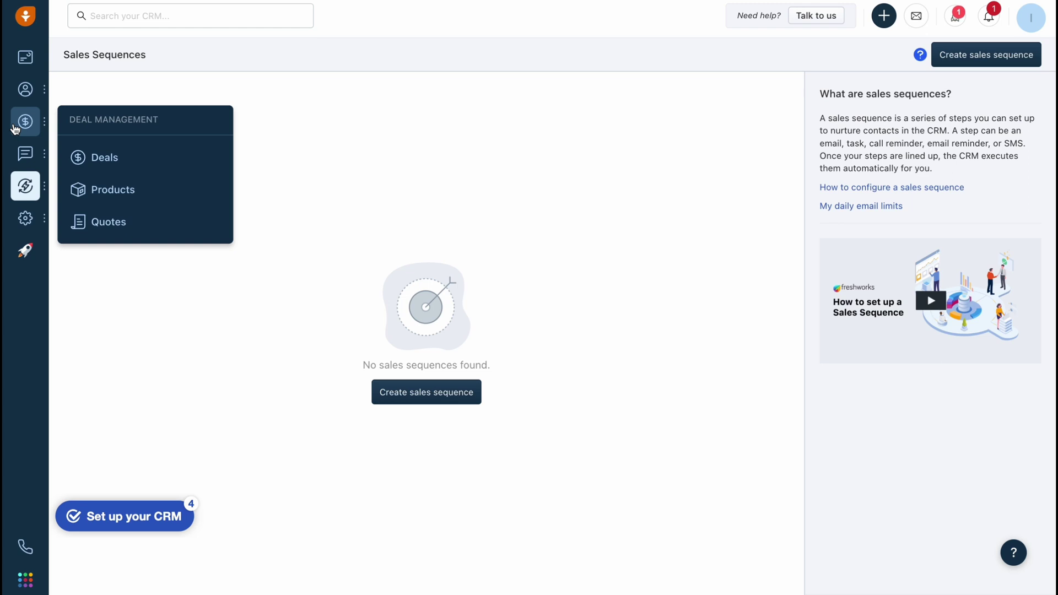
pyautogui.click(120, 158)
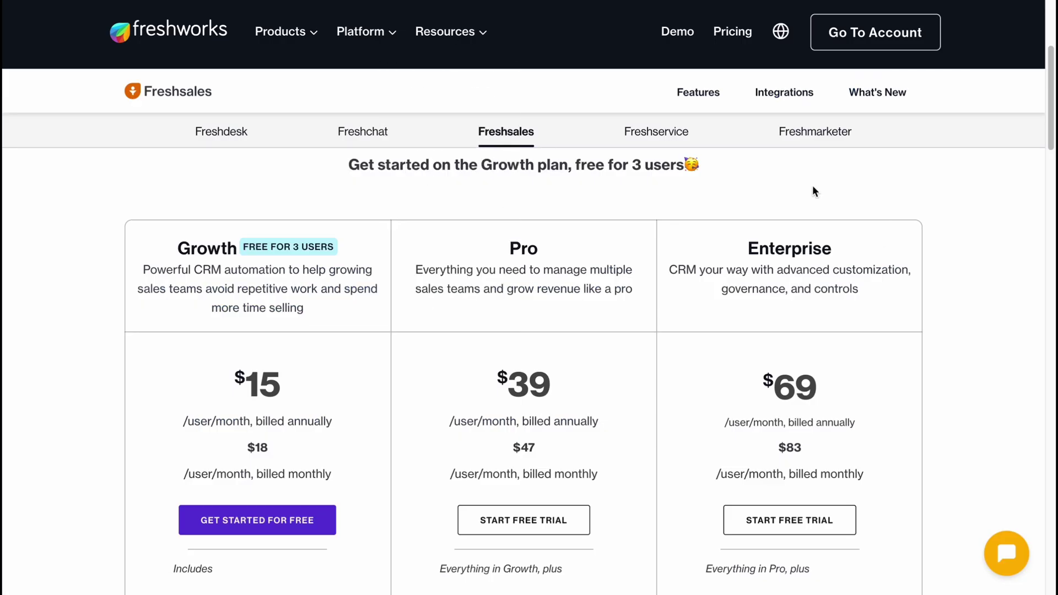
# - Highlight 'free for 3 users' in the pricing page heading, then clear the selection
pyautogui.scroll(1, 814, 191)
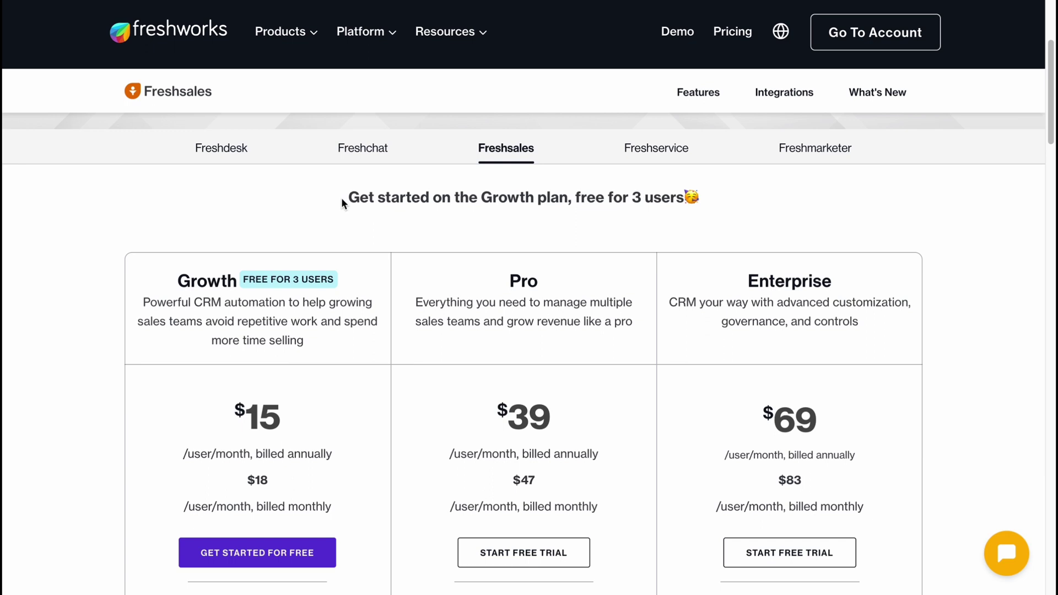
pyautogui.click(577, 195)
pyautogui.moveTo(576, 195); pyautogui.dragTo(707, 204)
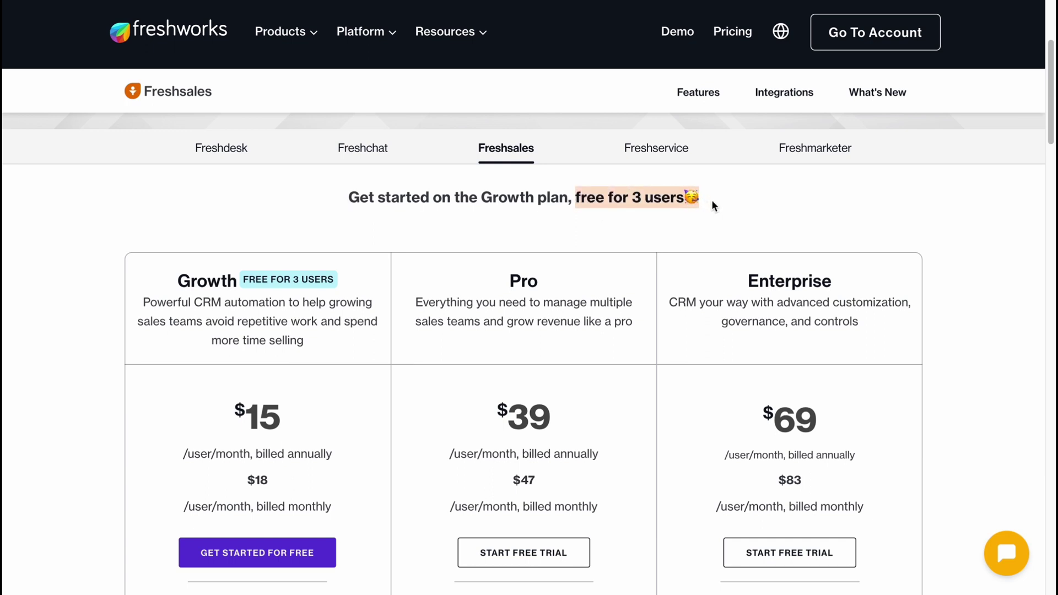
pyautogui.click(831, 211)
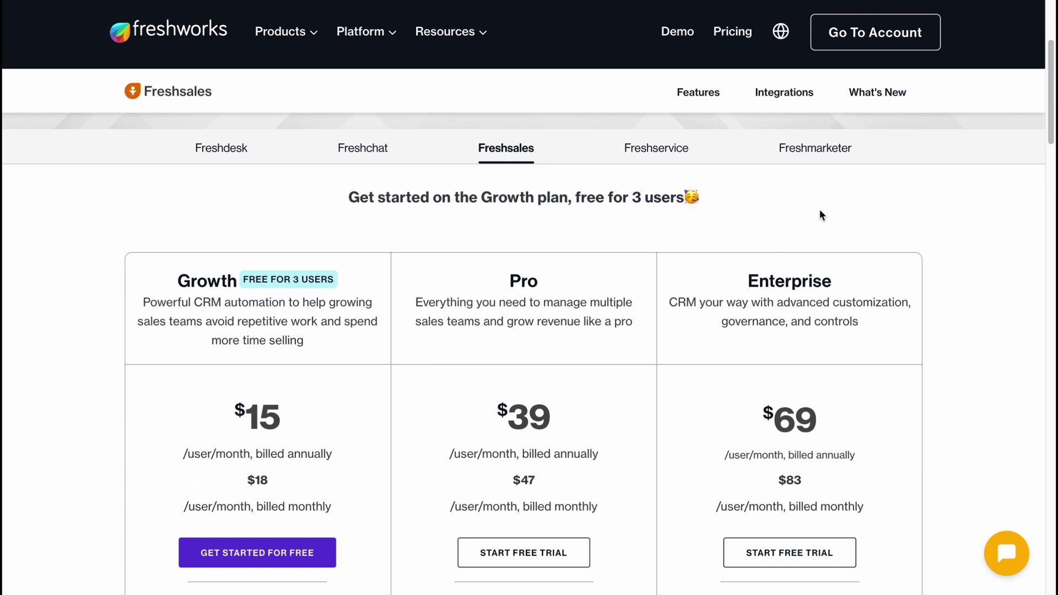
# - Highlight the Growth, Pro and Enterprise plan names and details on the plan cards
pyautogui.scroll(-1, 816, 213)
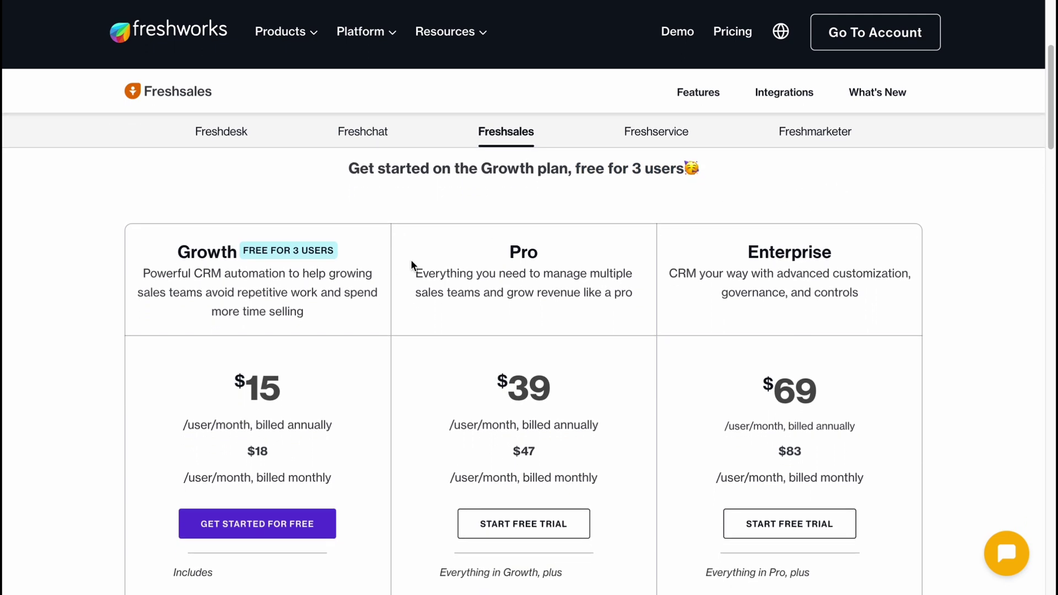
pyautogui.scroll(-1, 338, 279)
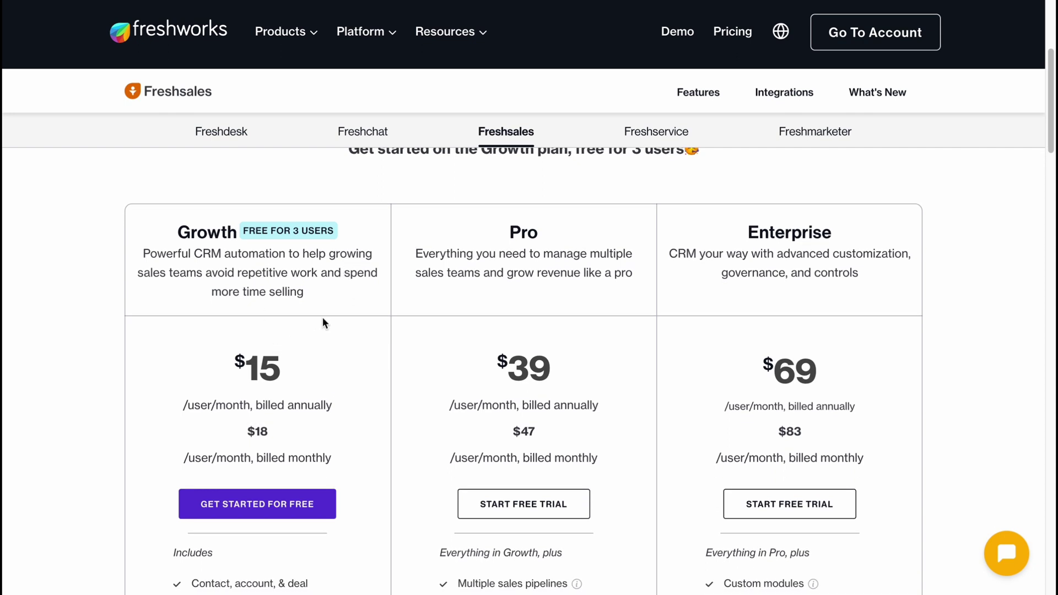
pyautogui.moveTo(176, 232); pyautogui.dragTo(262, 231)
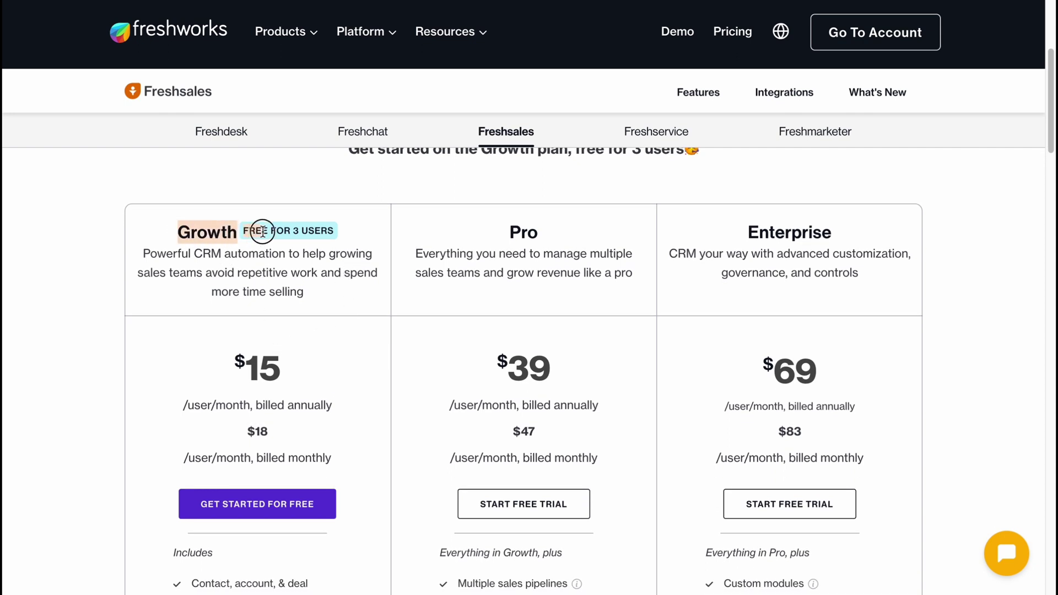
pyautogui.moveTo(489, 232); pyautogui.dragTo(539, 232)
pyautogui.moveTo(738, 232); pyautogui.dragTo(826, 239)
pyautogui.scroll(-3, 354, 310)
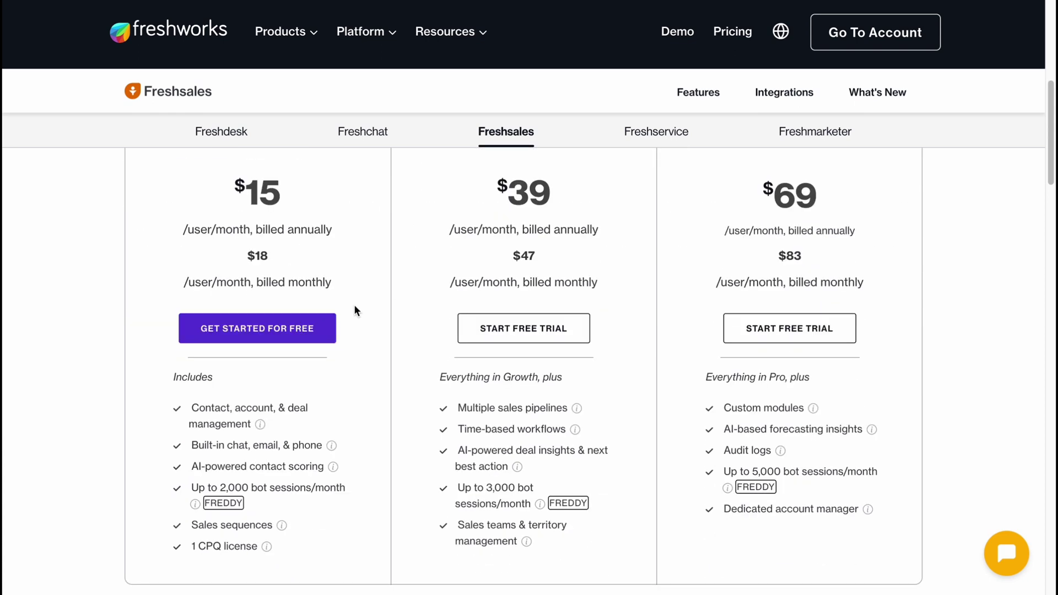
pyautogui.moveTo(242, 193); pyautogui.dragTo(342, 201)
pyautogui.scroll(3, 342, 200)
pyautogui.moveTo(509, 362); pyautogui.dragTo(583, 370)
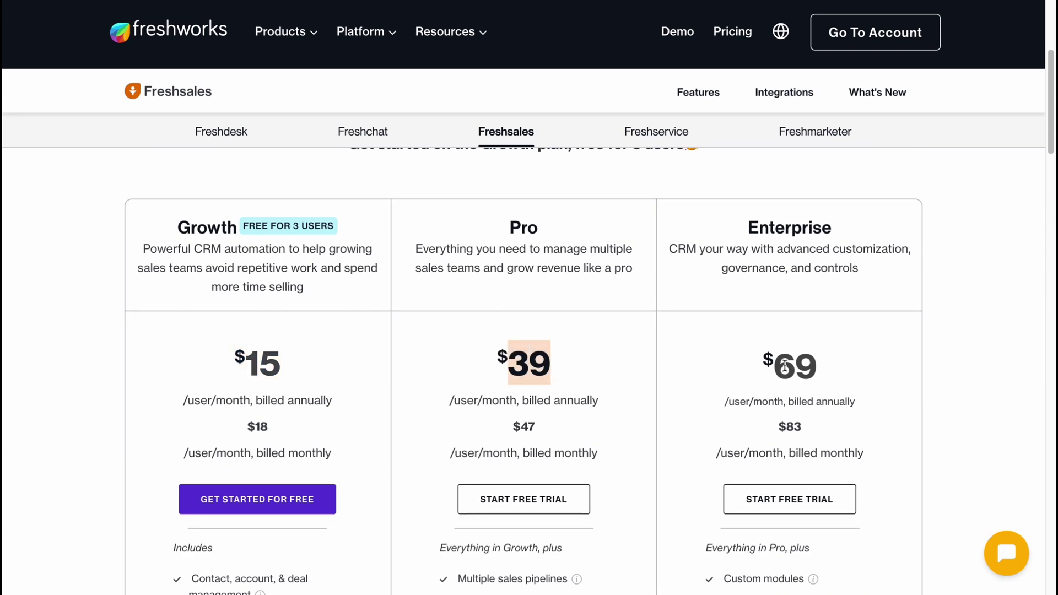
pyautogui.moveTo(784, 366); pyautogui.dragTo(826, 362)
pyautogui.scroll(-1, 825, 358)
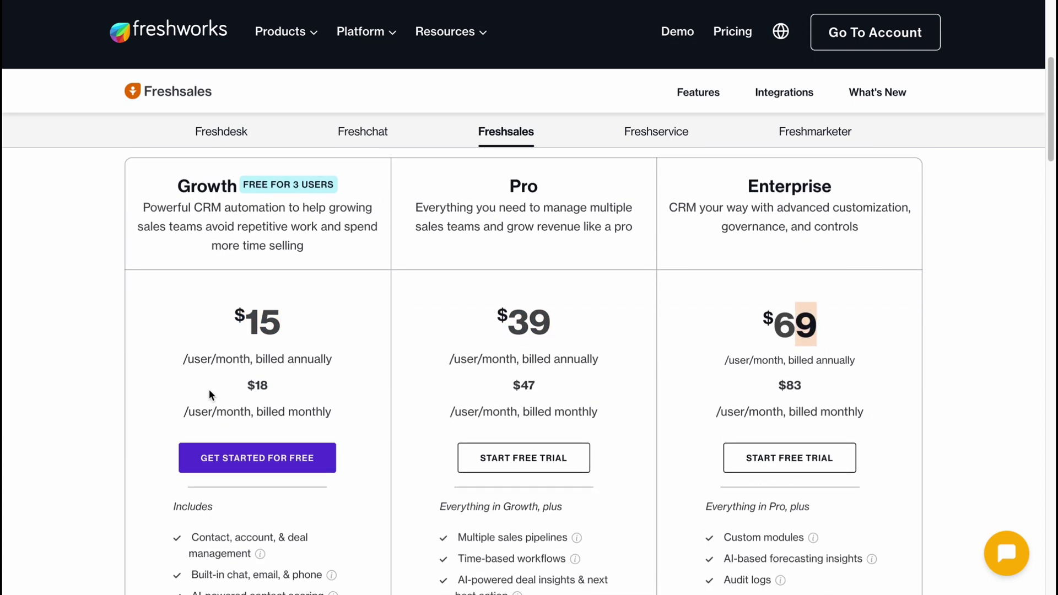
# - Highlight the monthly prices of $18, $47 and $83 in turn
pyautogui.moveTo(252, 386); pyautogui.dragTo(269, 385)
pyautogui.moveTo(519, 386); pyautogui.dragTo(536, 386)
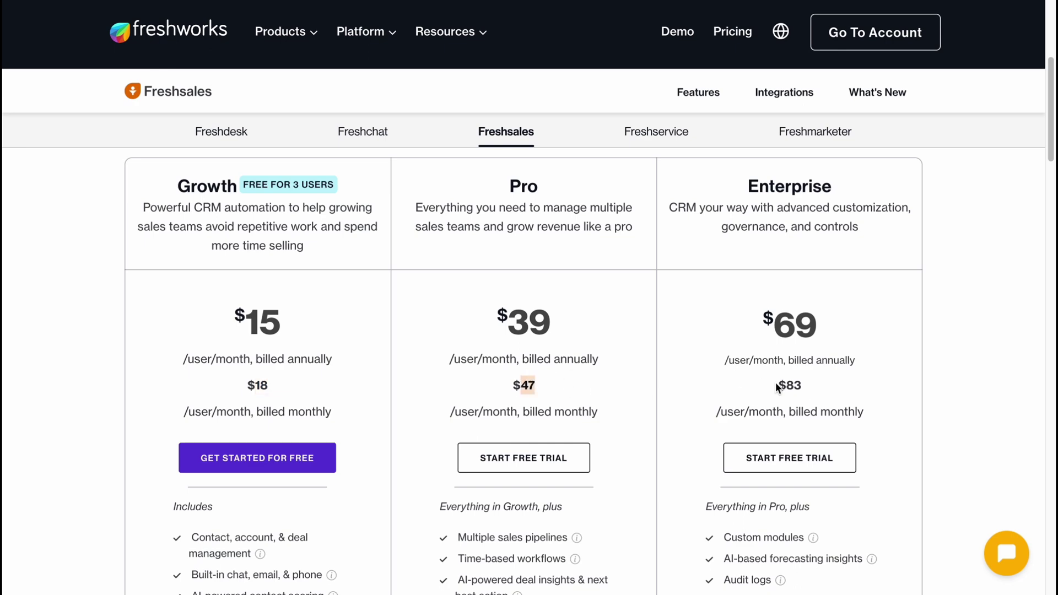
pyautogui.moveTo(776, 385); pyautogui.dragTo(832, 385)
# - Scroll down through the add-ons section below the plan cards
pyautogui.scroll(-3, 878, 355)
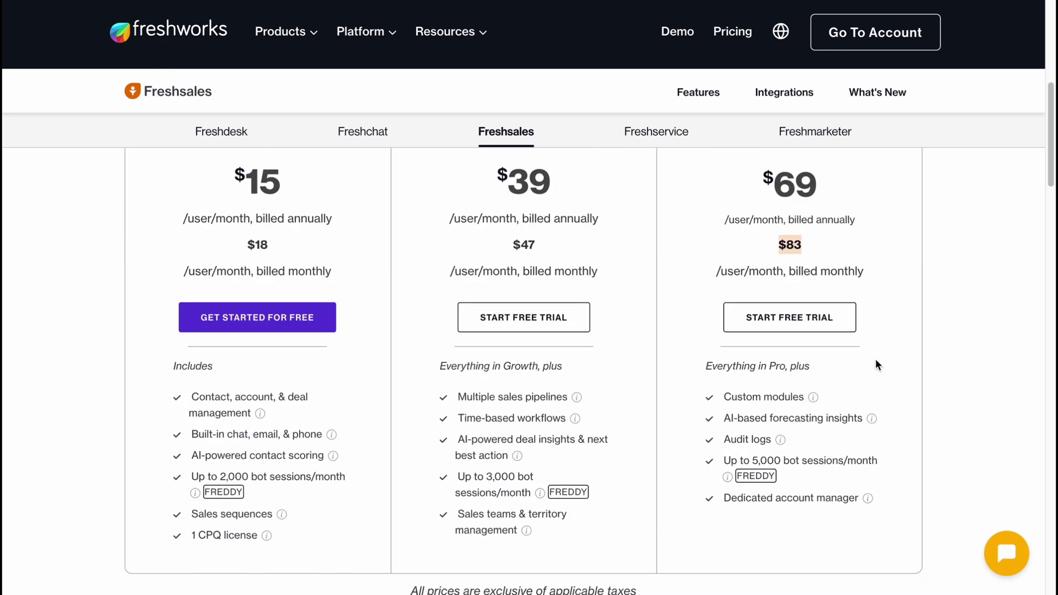
pyautogui.scroll(-3, 687, 352)
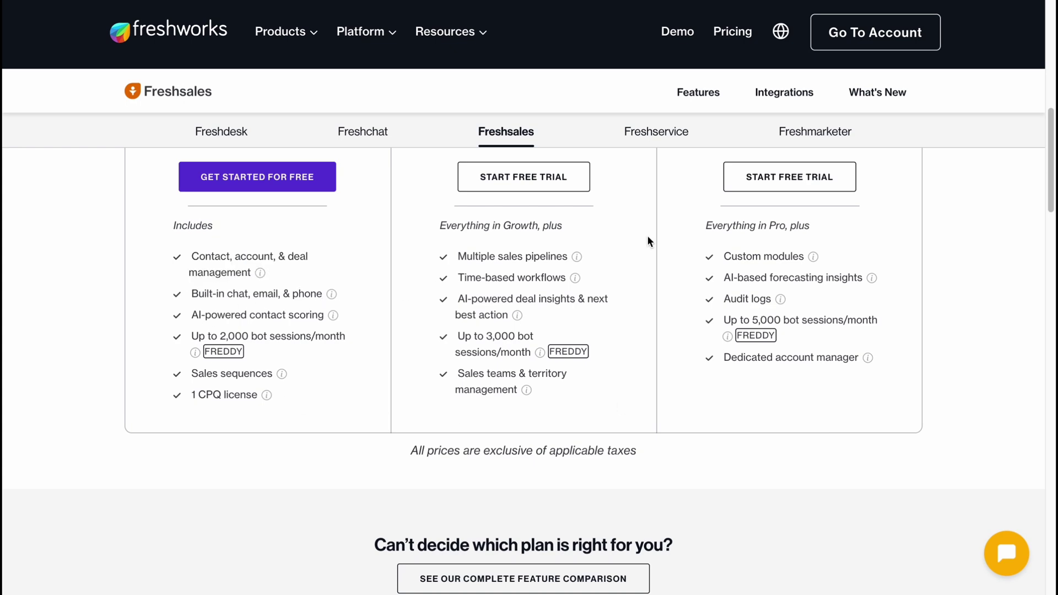
pyautogui.scroll(-8, 576, 401)
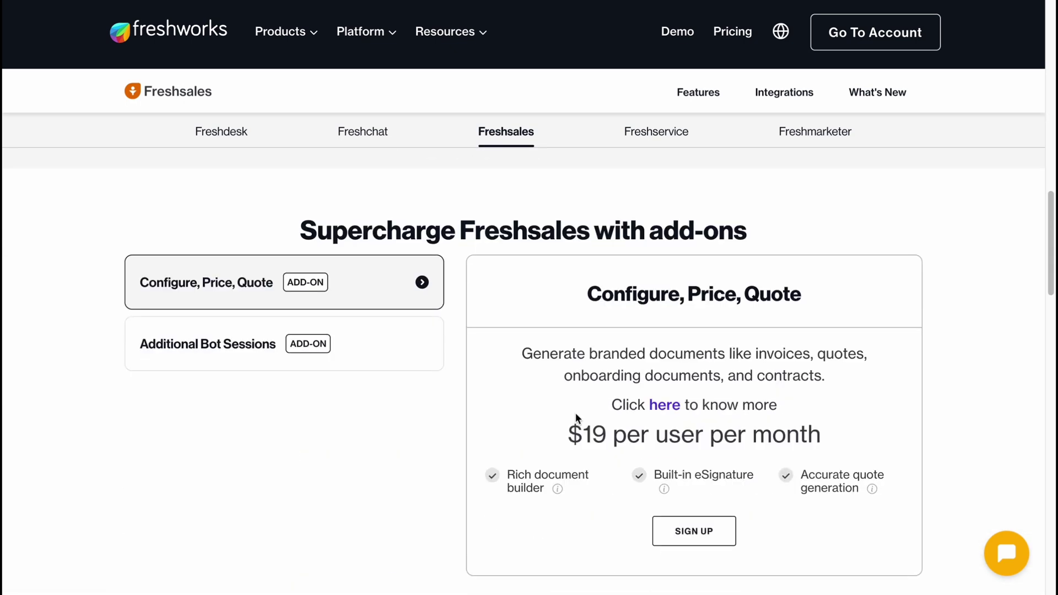
pyautogui.scroll(-3, 575, 412)
pyautogui.scroll(15, 571, 412)
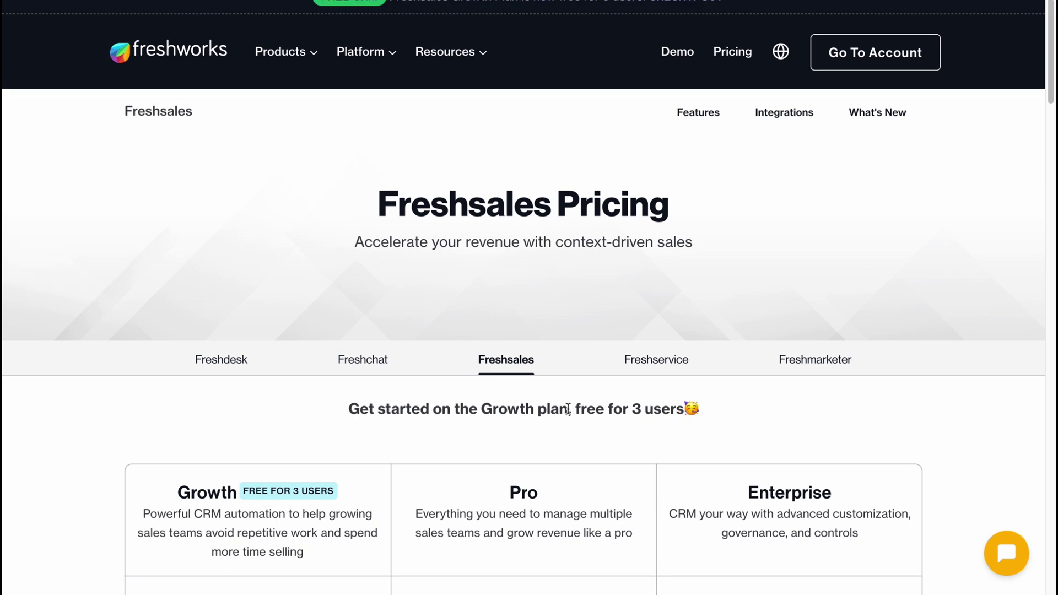
# - Scroll down the Freshsales pricing page
pyautogui.scroll(-3, 561, 410)
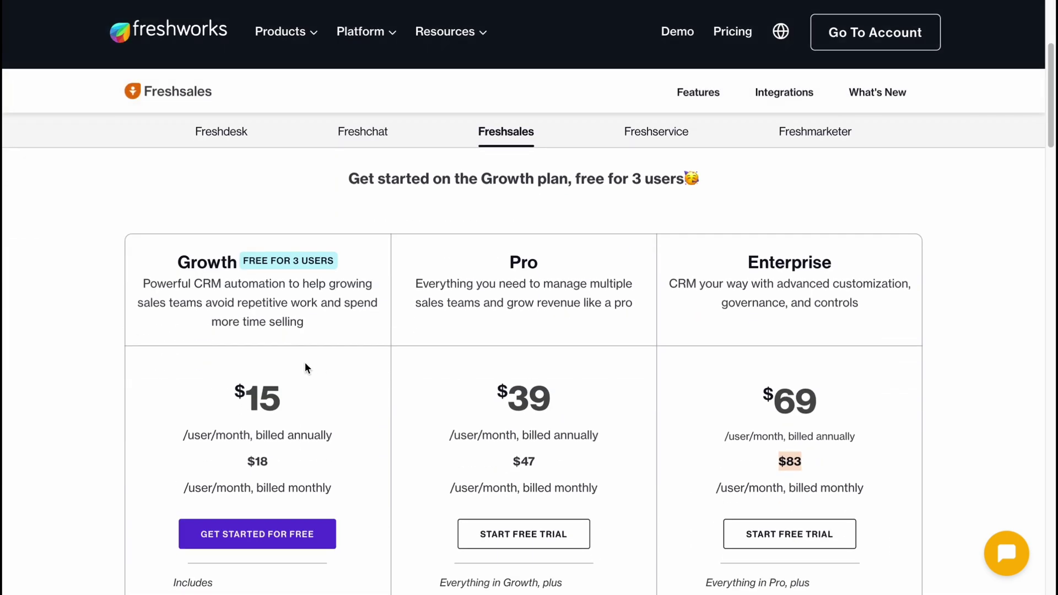